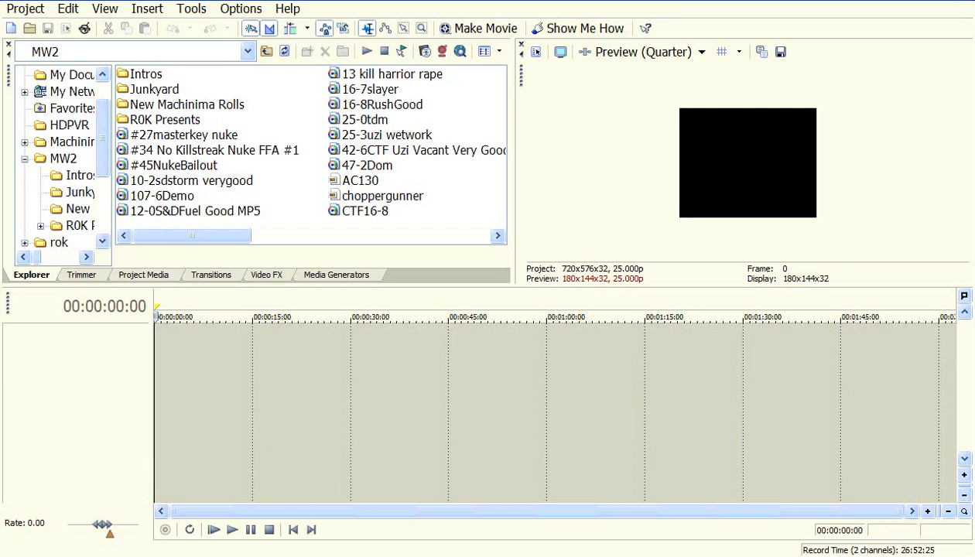
Create a new project named Flawless TDM in the default project folder.
left_click(21, 9)
left_click(27, 26)
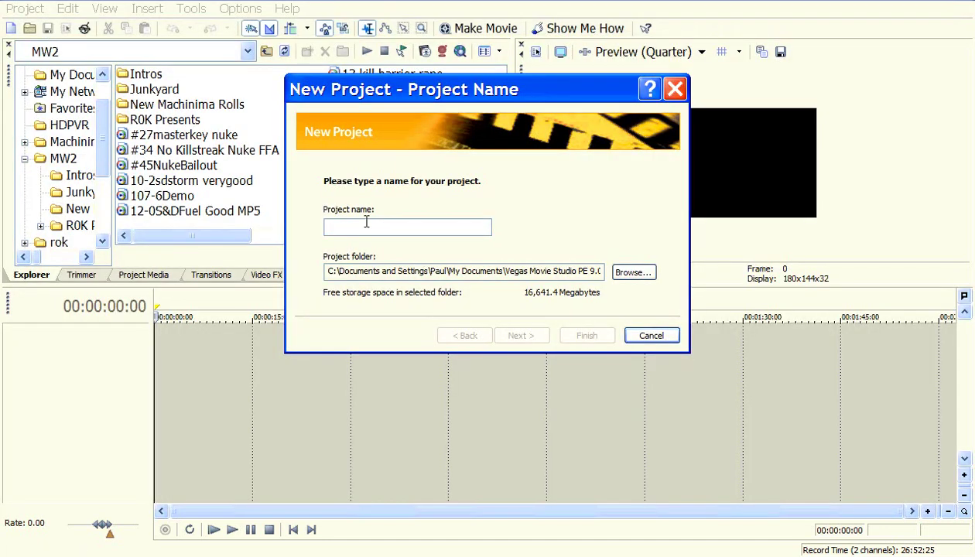
type("Flawless TDM")
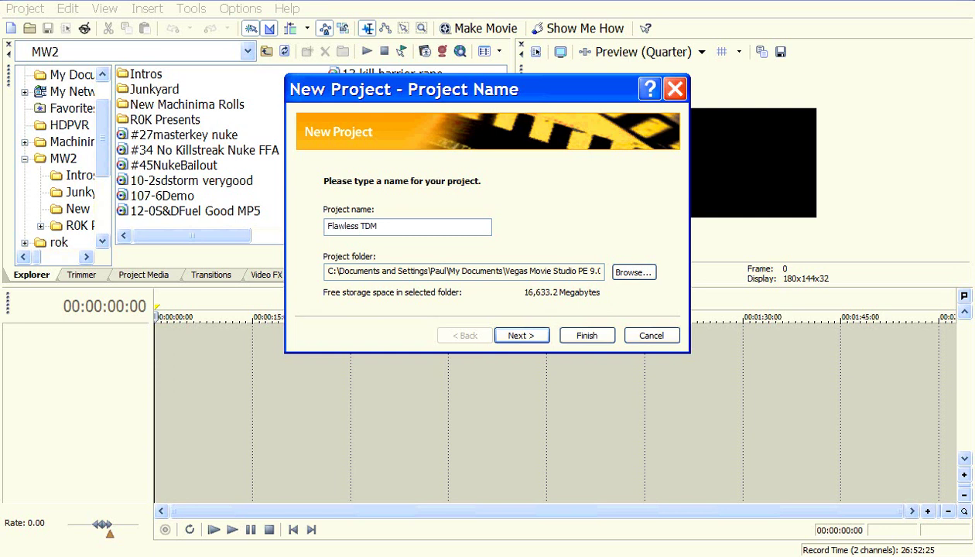
left_click(573, 336)
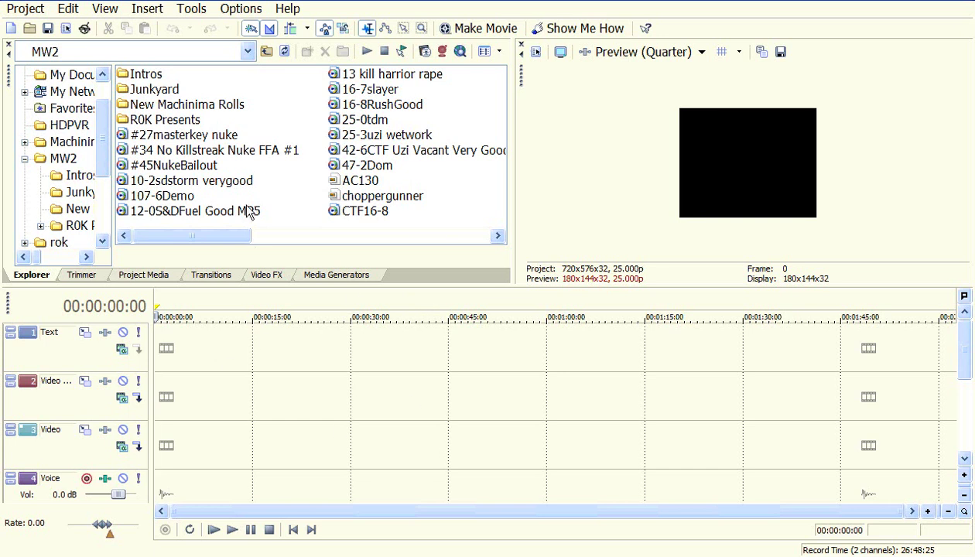
Place the New ROK HD Video Intro clip from the Intros folder at the start of the Video track.
left_click(147, 75)
double_click(141, 78)
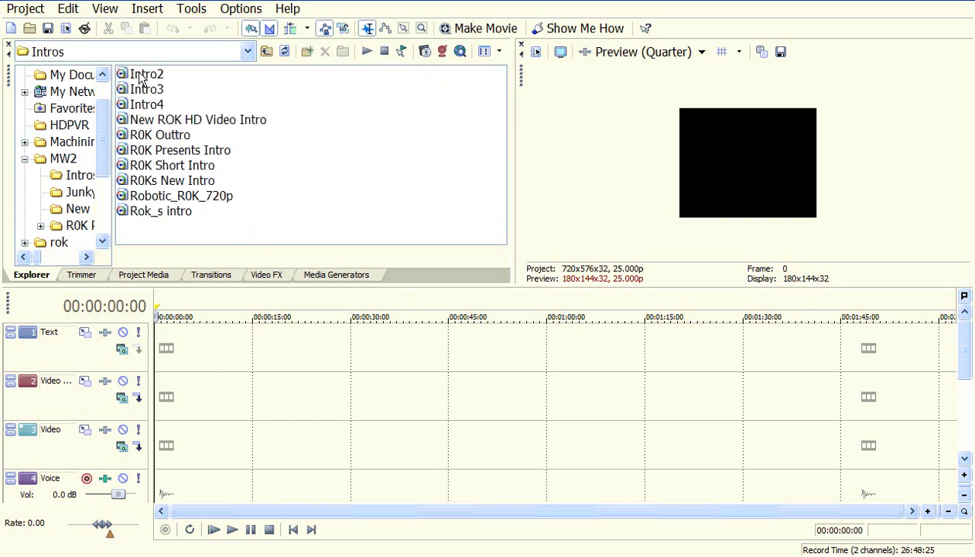
left_click(170, 122)
left_click_drag(164, 124, 164, 434)
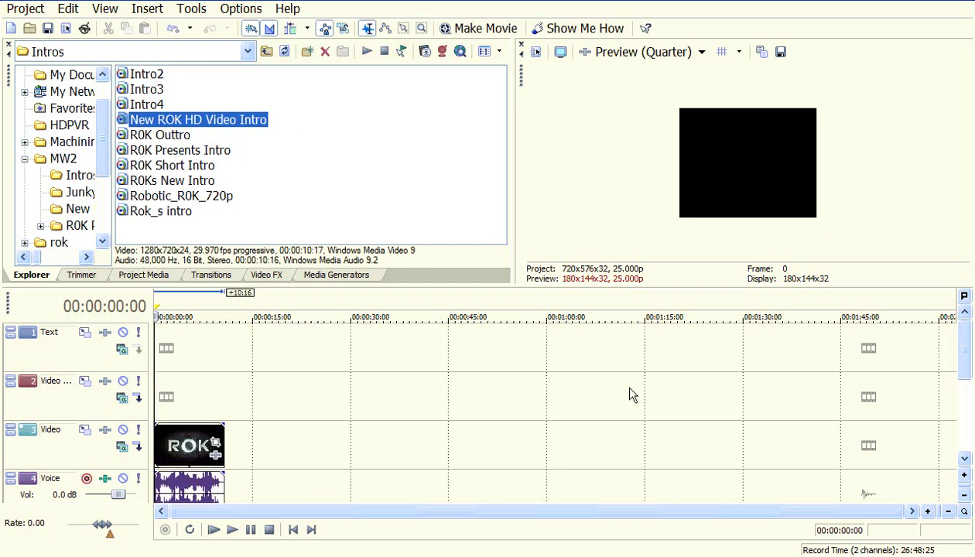
Match the project's video properties to the New ROK HD Video Intro file, using HDV 720-30p (1280x720, 29.970 fps), and apply them.
left_click(104, 448)
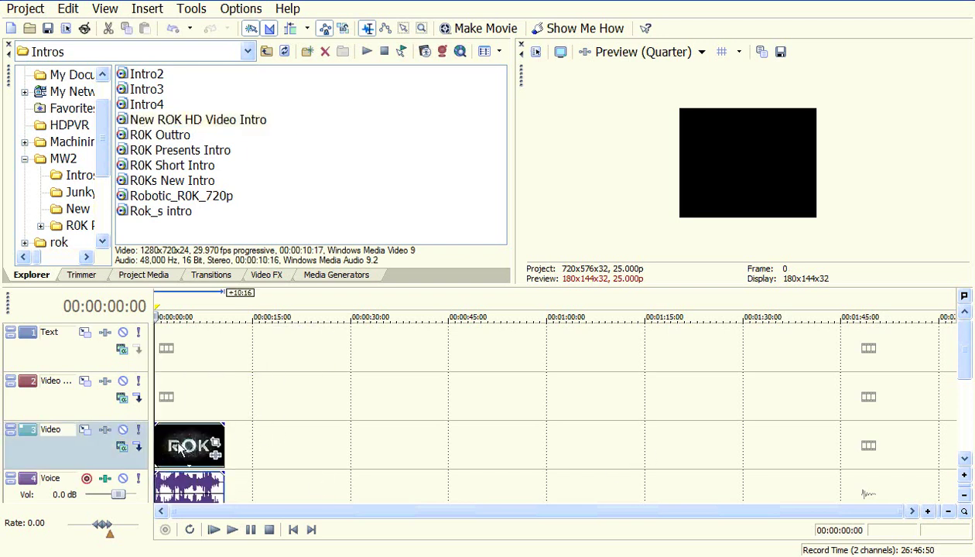
left_click(178, 449)
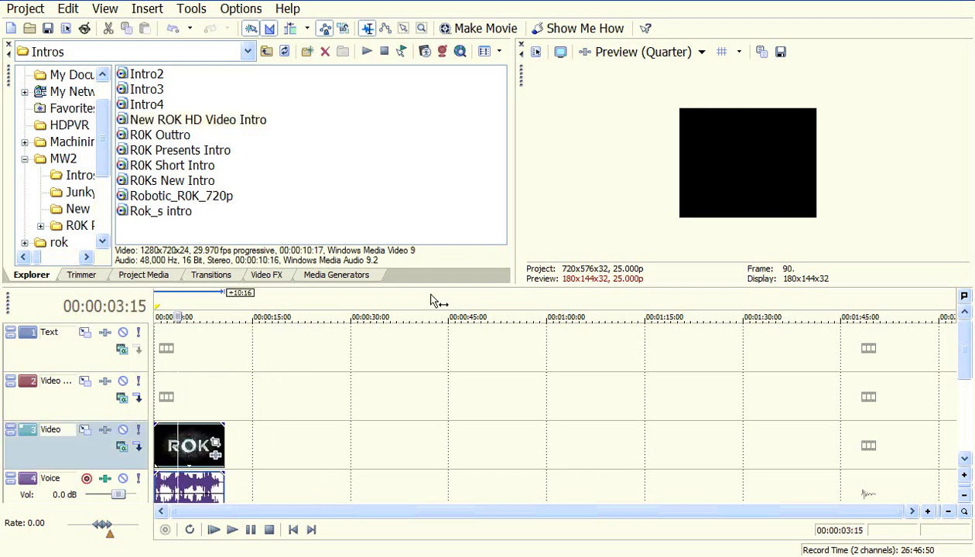
left_click(536, 54)
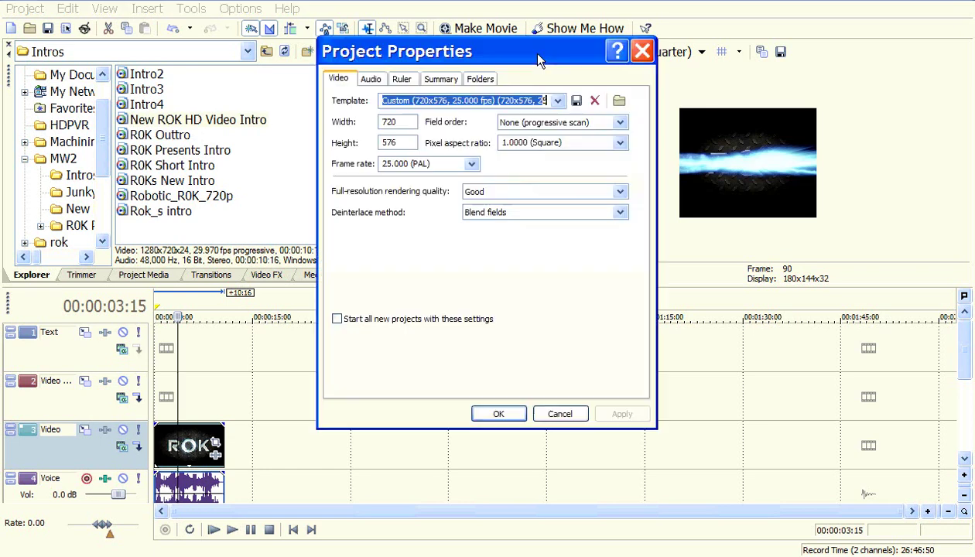
left_click(620, 103)
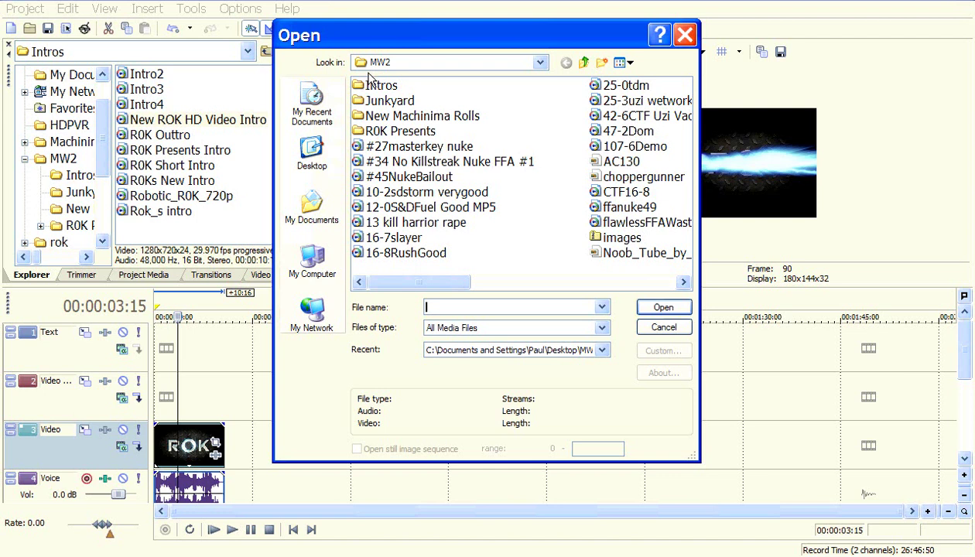
double_click(379, 85)
left_click(434, 133)
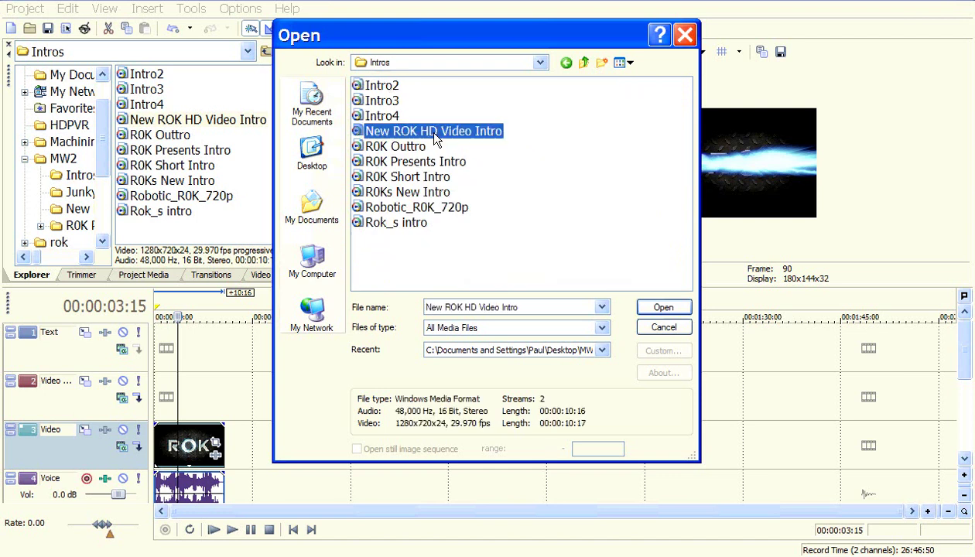
double_click(416, 129)
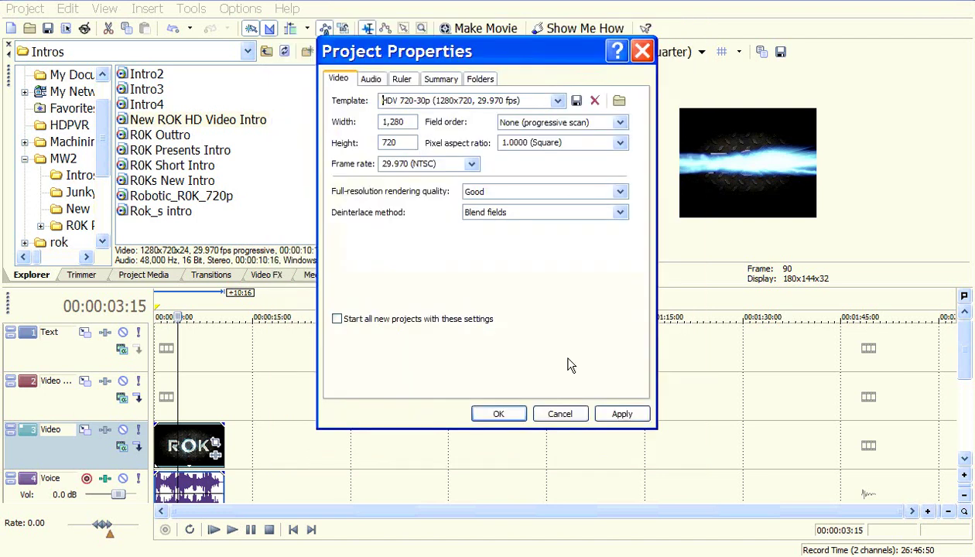
left_click(624, 415)
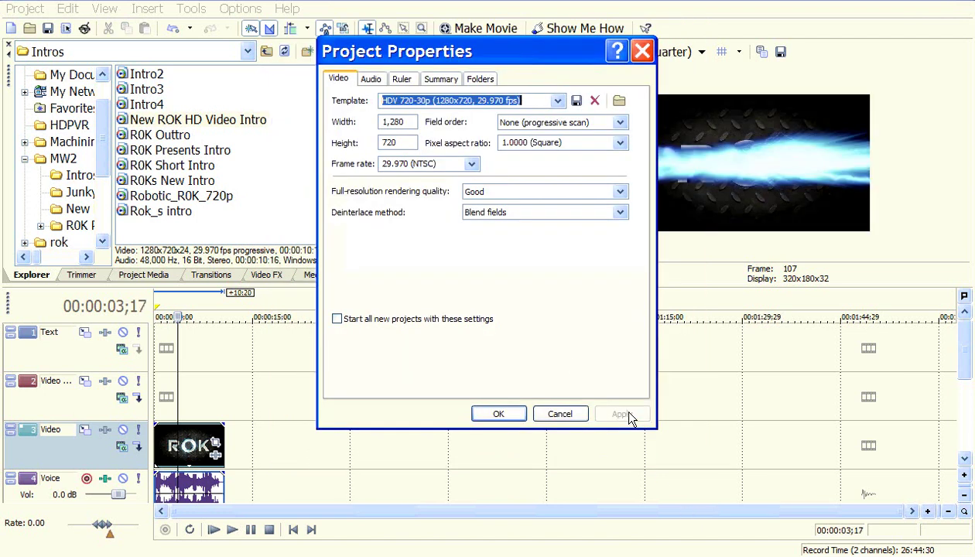
left_click(505, 414)
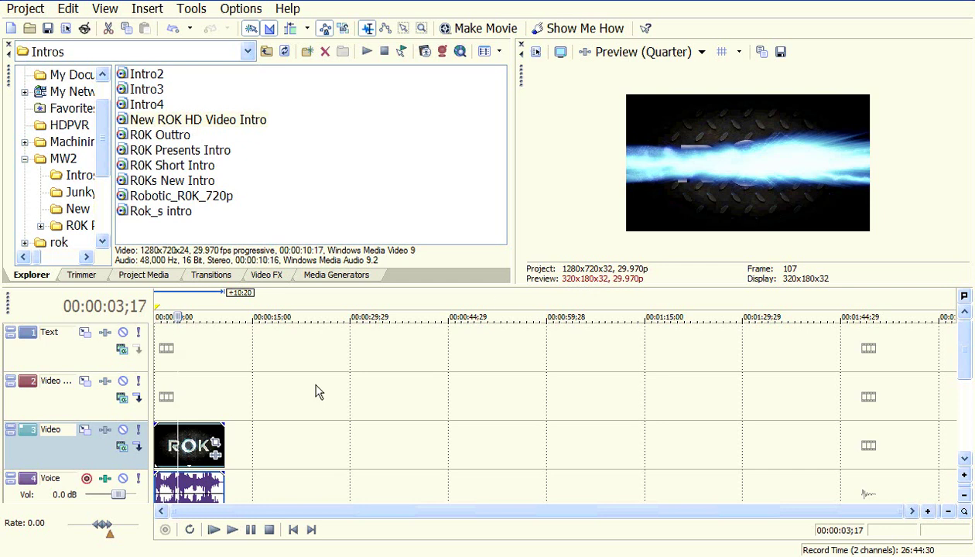
Disable resampling in the properties of the intro clip on the Video track.
left_click_drag(961, 376, 966, 390)
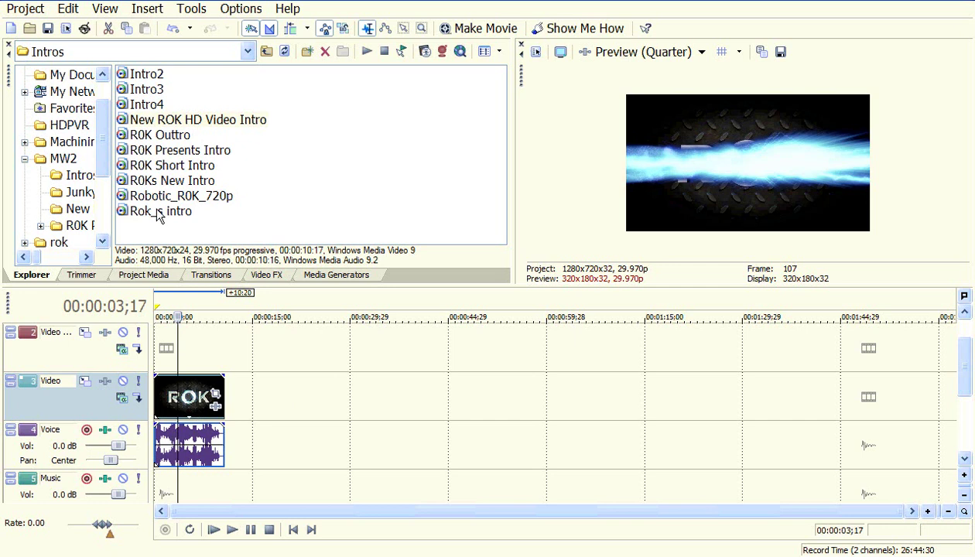
right_click(191, 405)
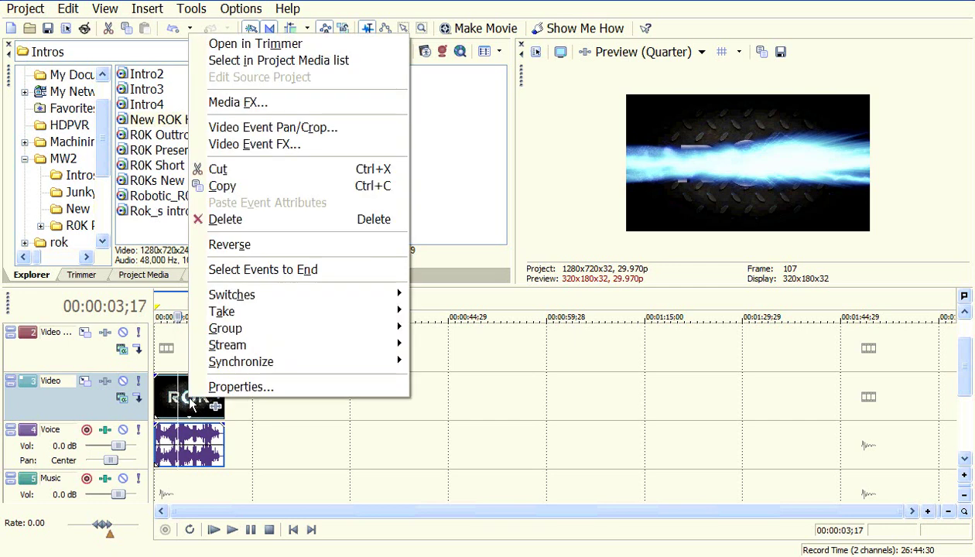
left_click(225, 386)
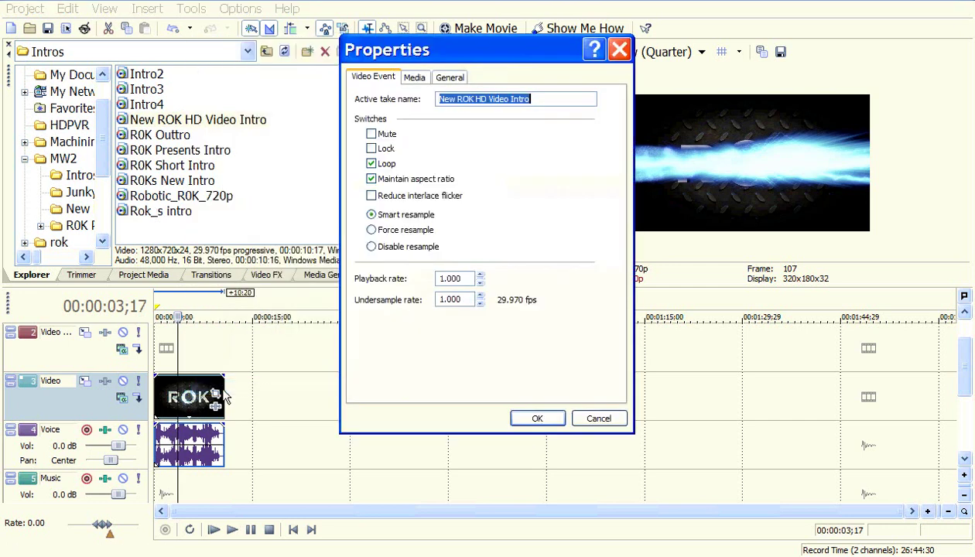
left_click(371, 247)
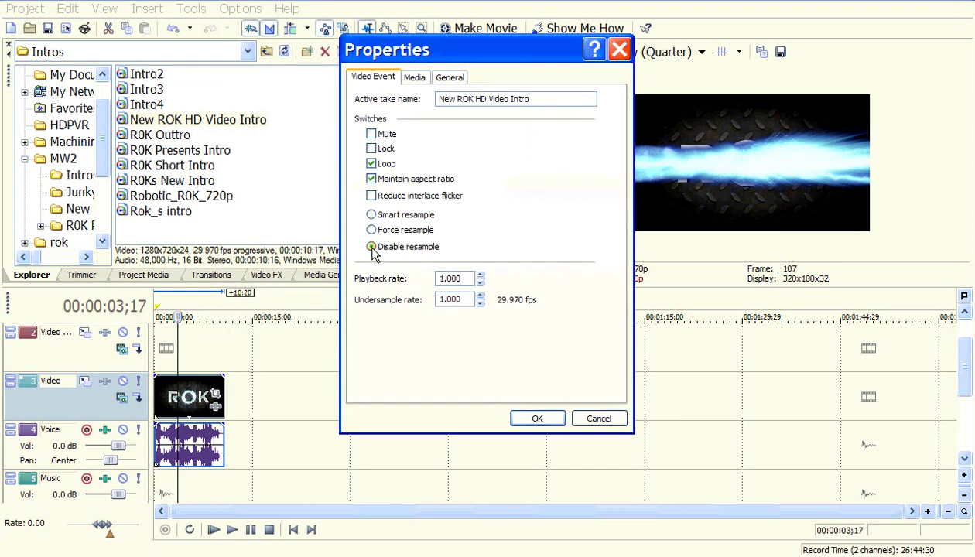
left_click(535, 419)
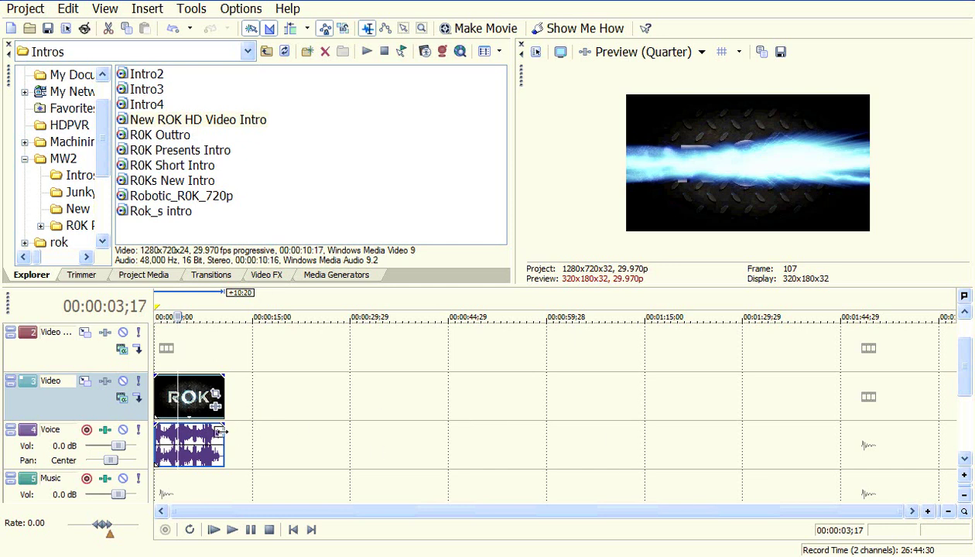
Add the 25-0tdm clip from the MW2 folder to the Video track directly after the intro.
scroll(951, 455, "down", 1)
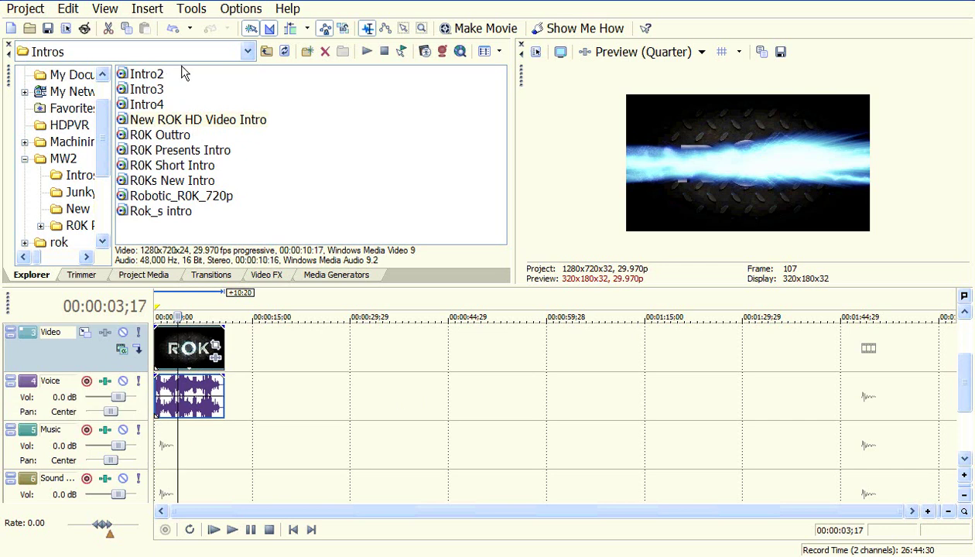
left_click(266, 52)
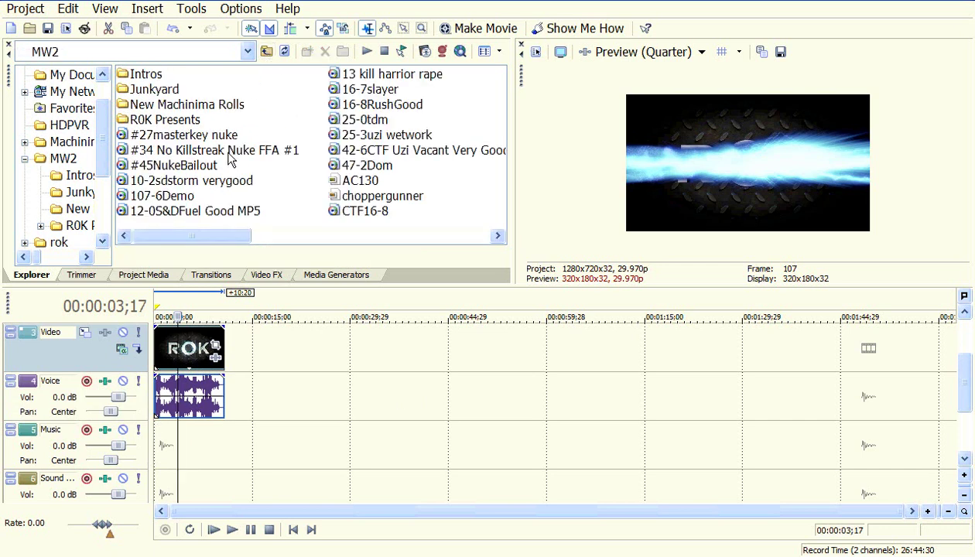
left_click(365, 120)
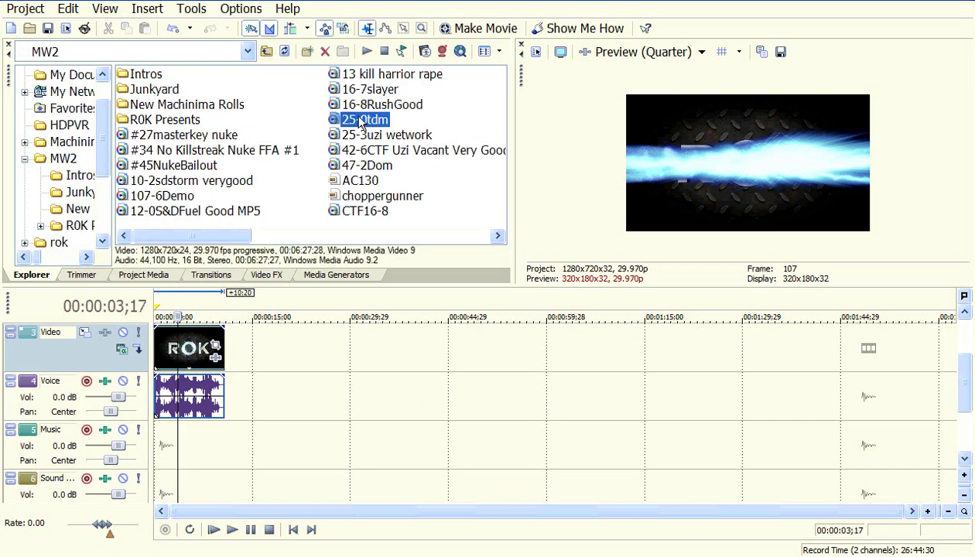
left_click_drag(360, 124, 238, 353)
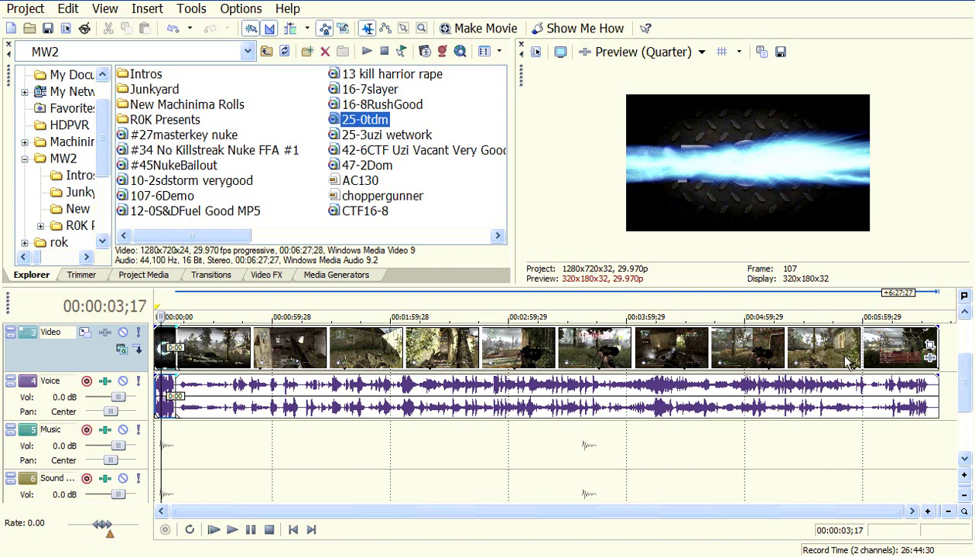
Match the project's video properties to the 25-0tdm file in the MW2 folder and apply them.
left_click(192, 351)
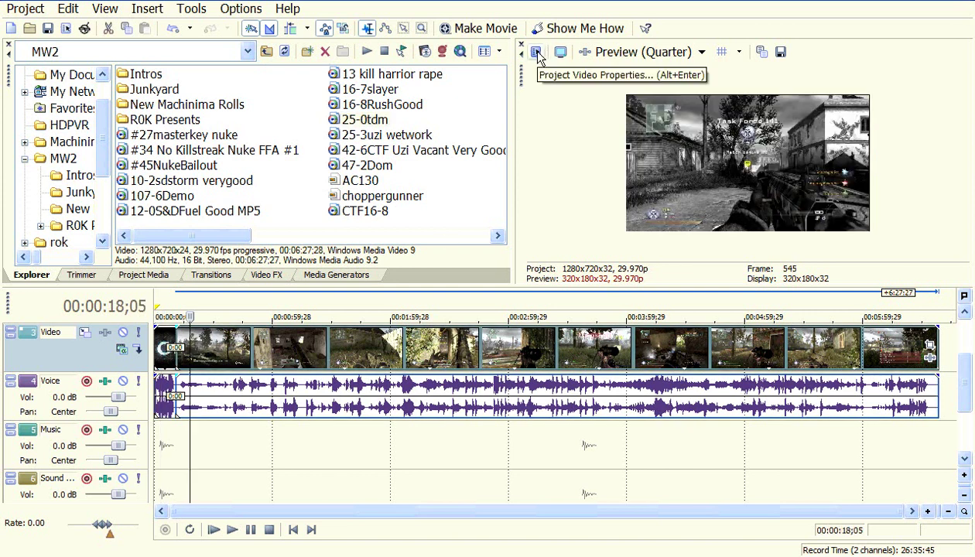
left_click(535, 52)
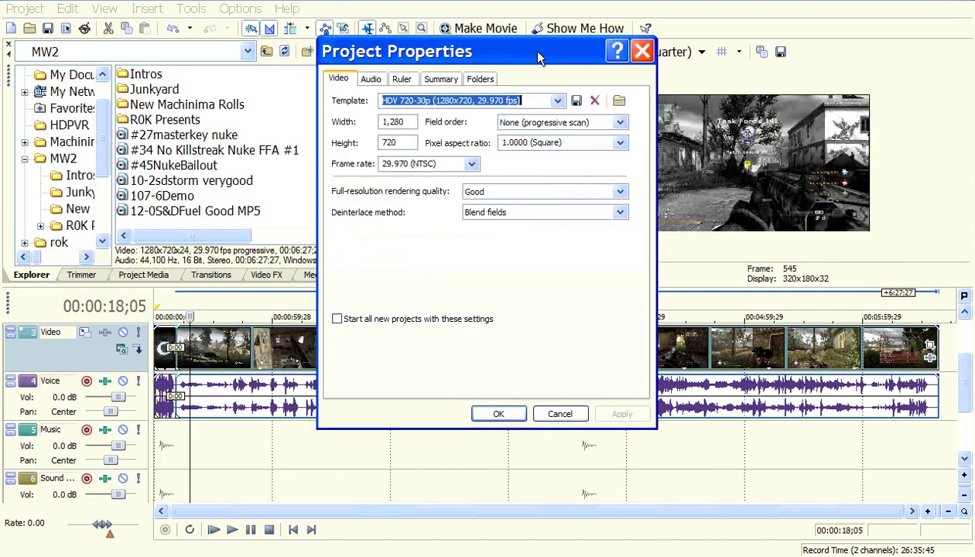
left_click(619, 102)
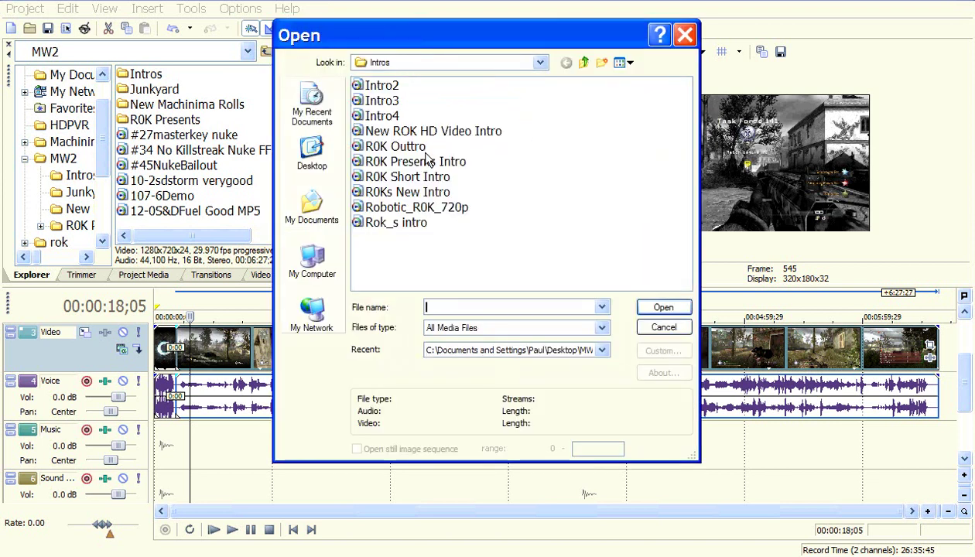
left_click(579, 64)
left_click(629, 87)
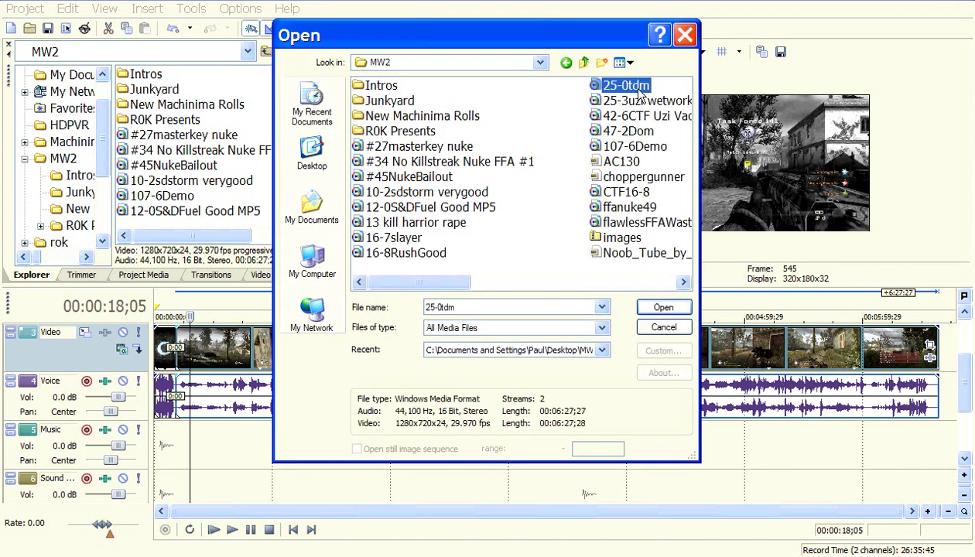
double_click(617, 88)
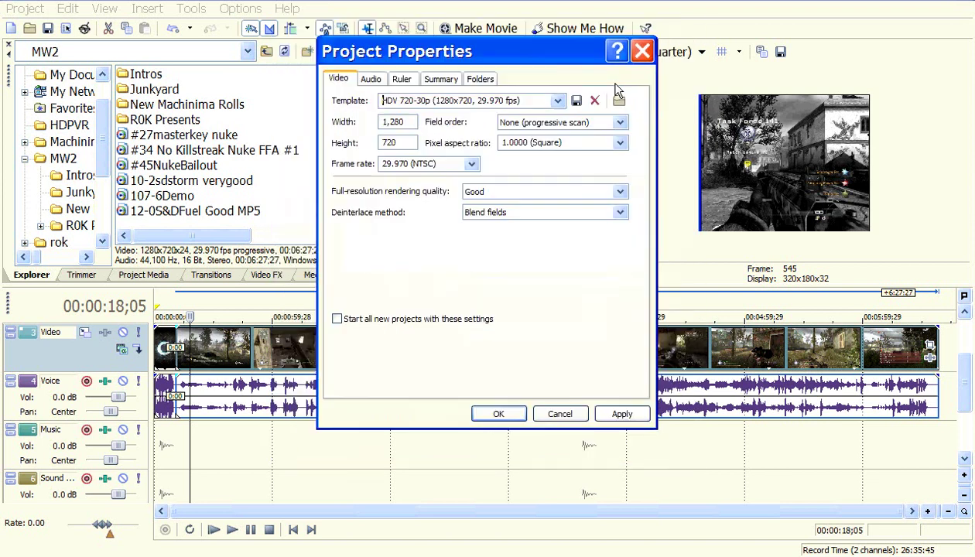
left_click(640, 416)
left_click(498, 414)
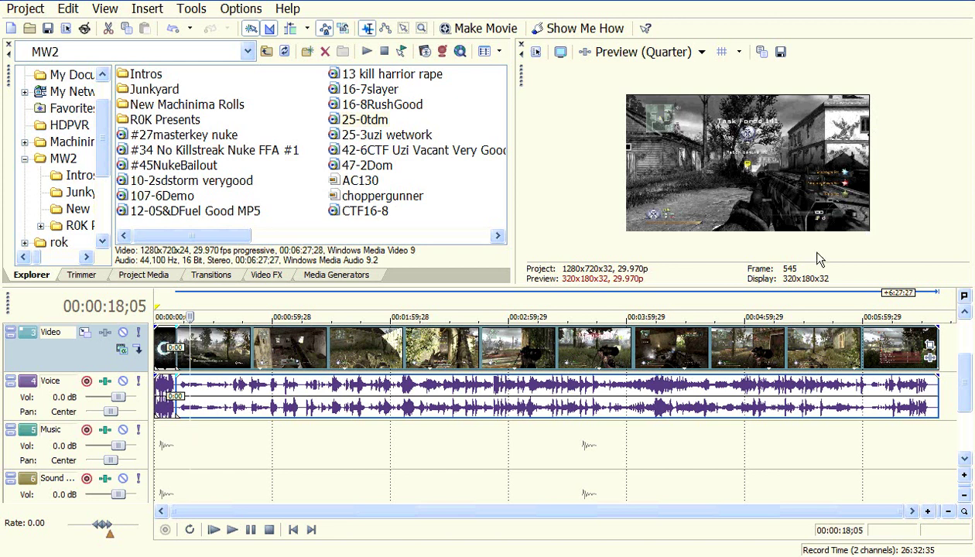
Preview a gameplay frame around 00:01:08 and apply the Youtube pan/crop preset to the 25-0tdm clip.
left_click(490, 358)
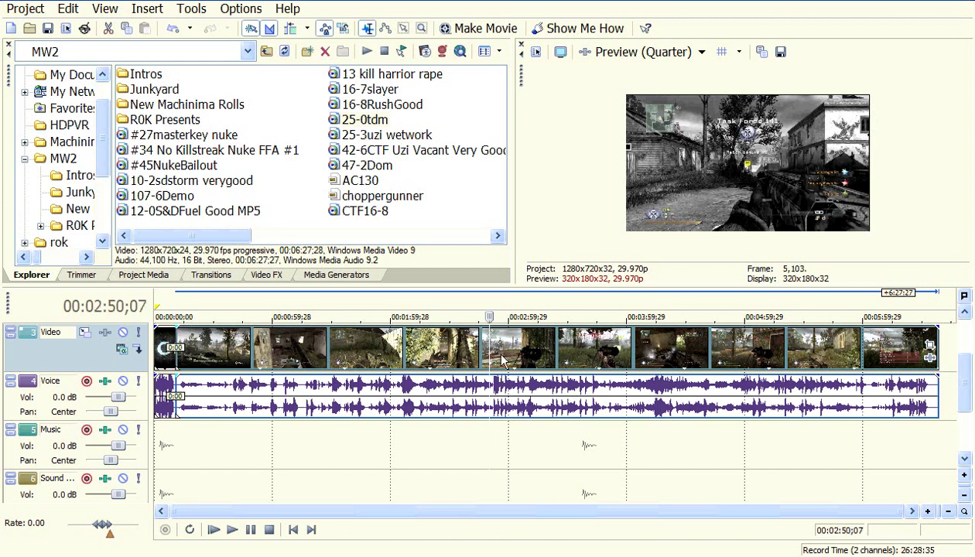
left_click(288, 352)
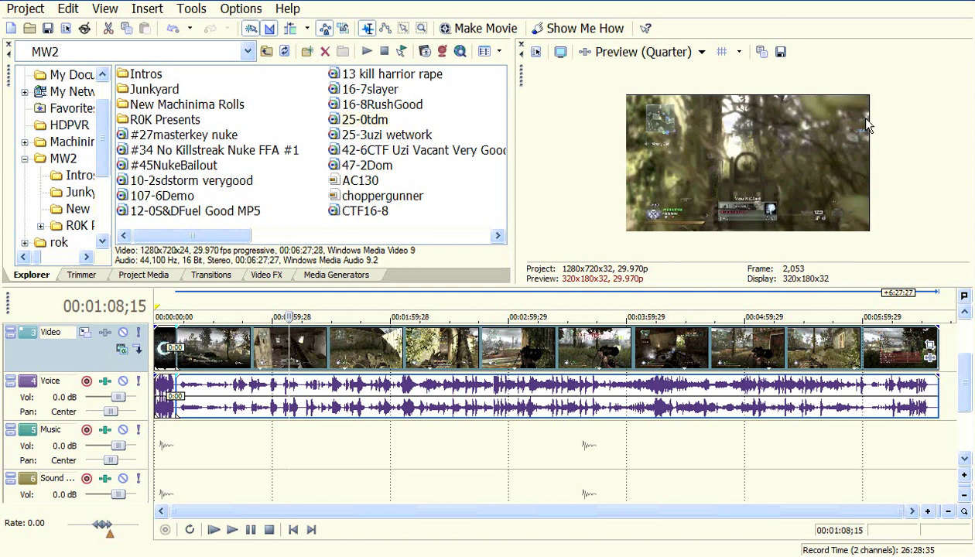
left_click(931, 350)
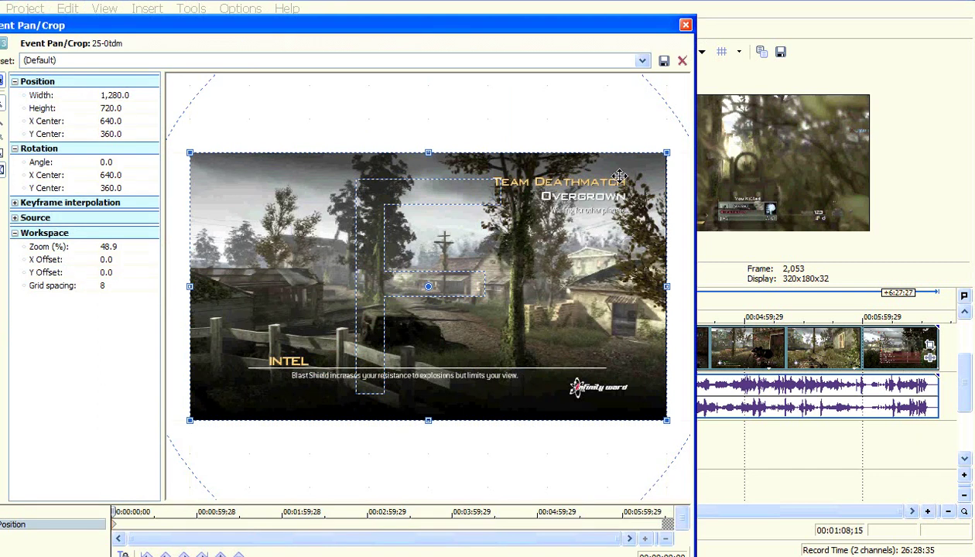
left_click_drag(189, 152, 175, 130)
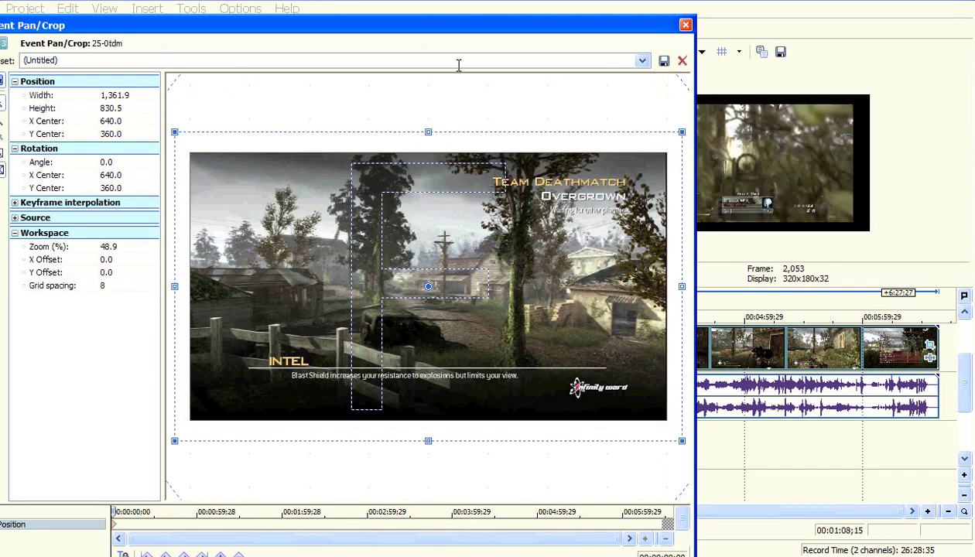
left_click(643, 61)
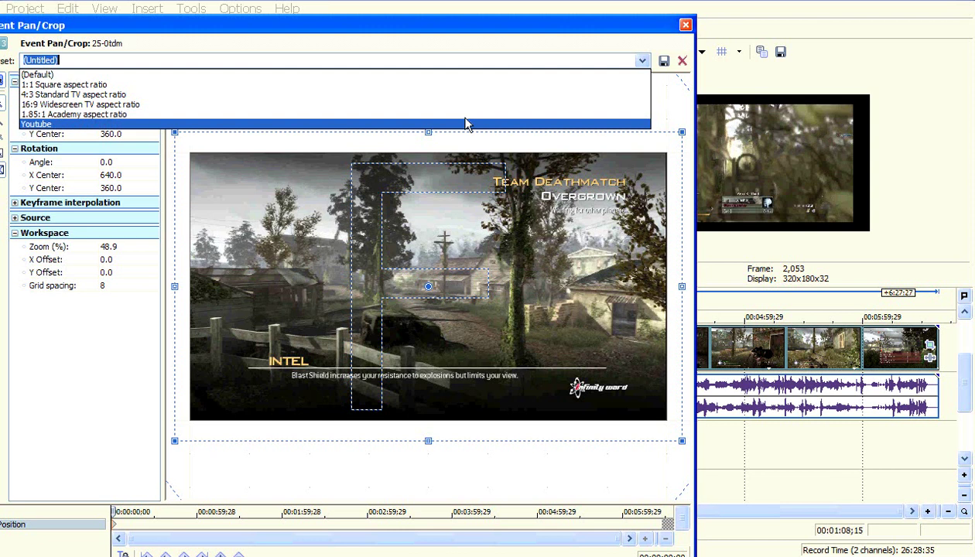
left_click(465, 126)
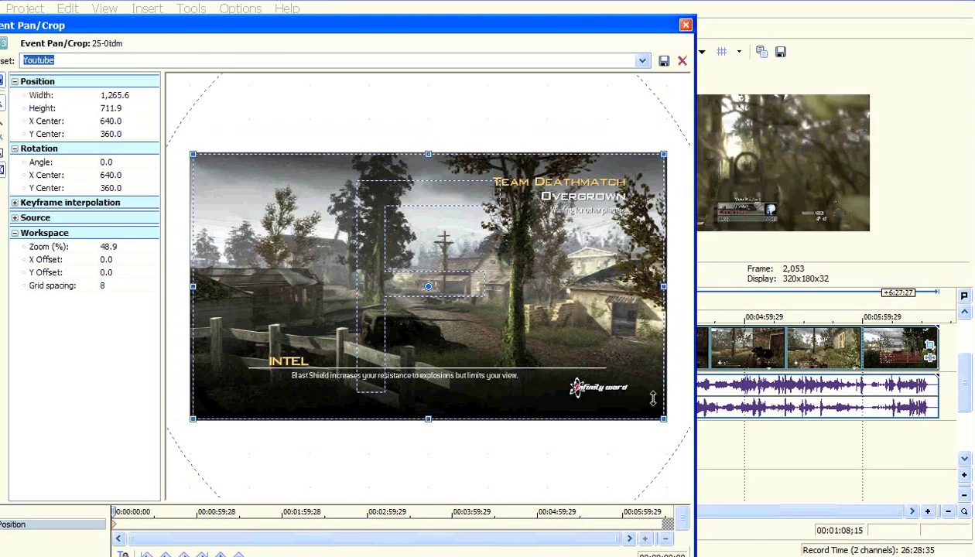
left_click(686, 25)
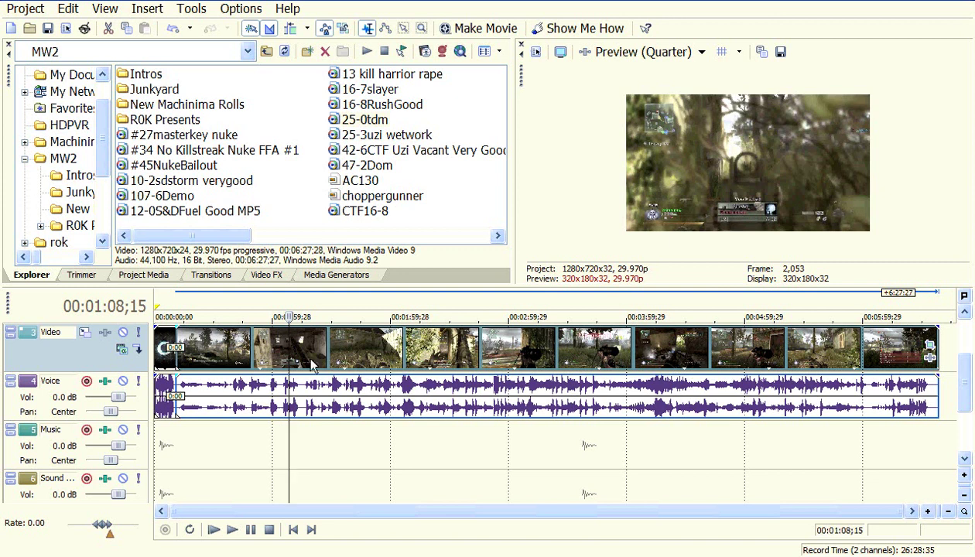
Preview a gameplay frame around 00:00:41 and add the Sony Color Corrector effect to the 25-0tdm clip.
left_click(349, 346)
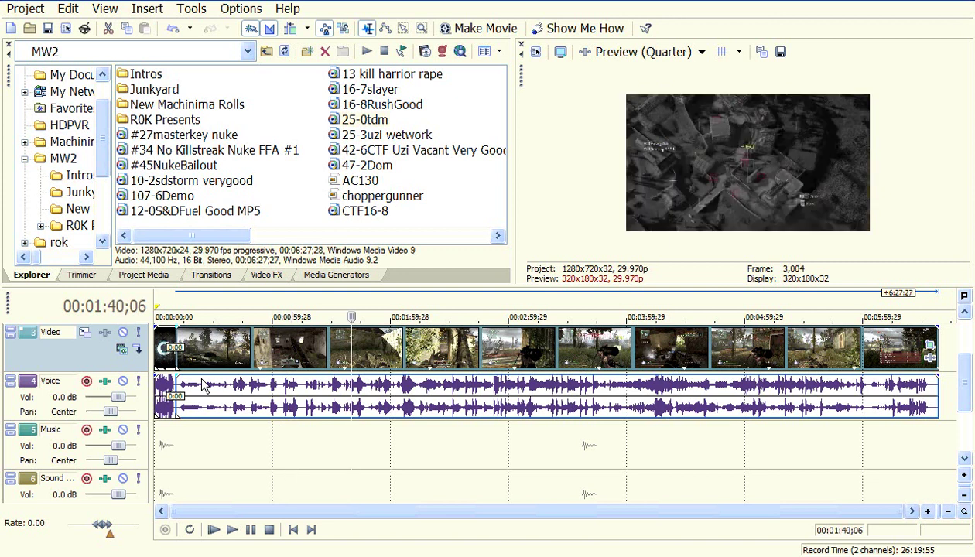
left_click(236, 353)
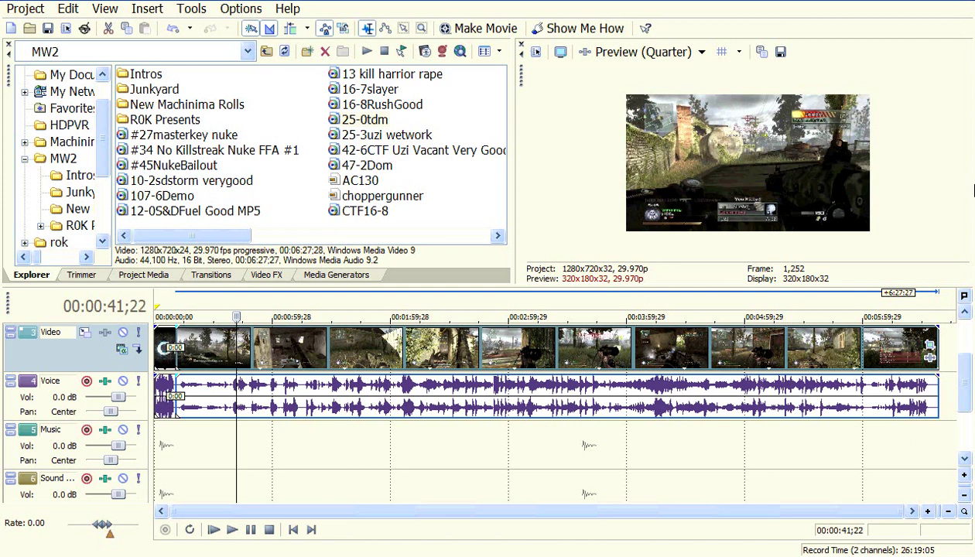
left_click(930, 358)
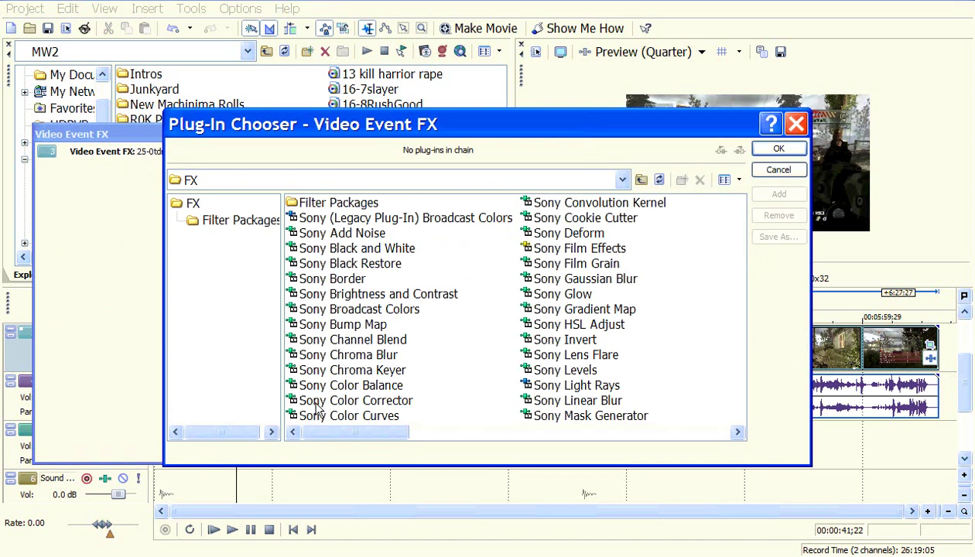
left_click(367, 404)
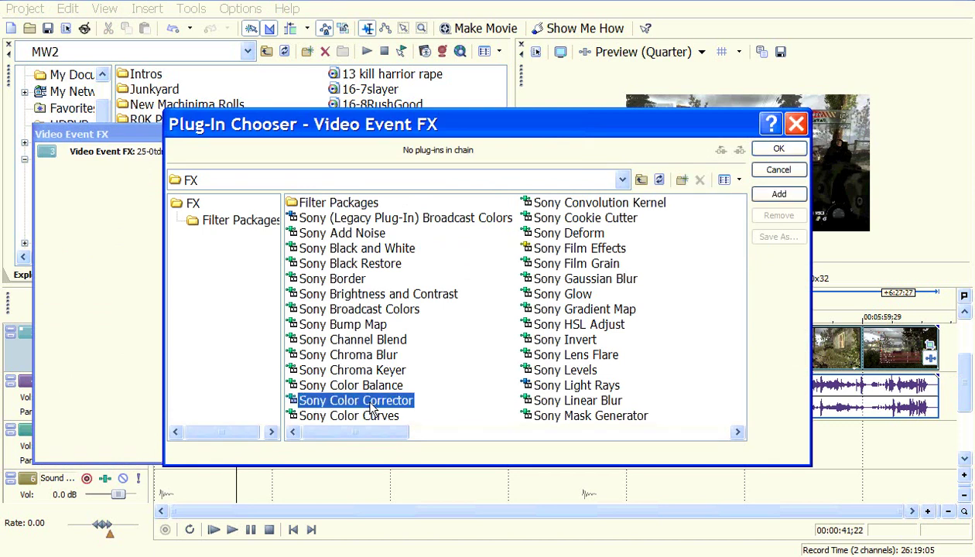
left_click(777, 148)
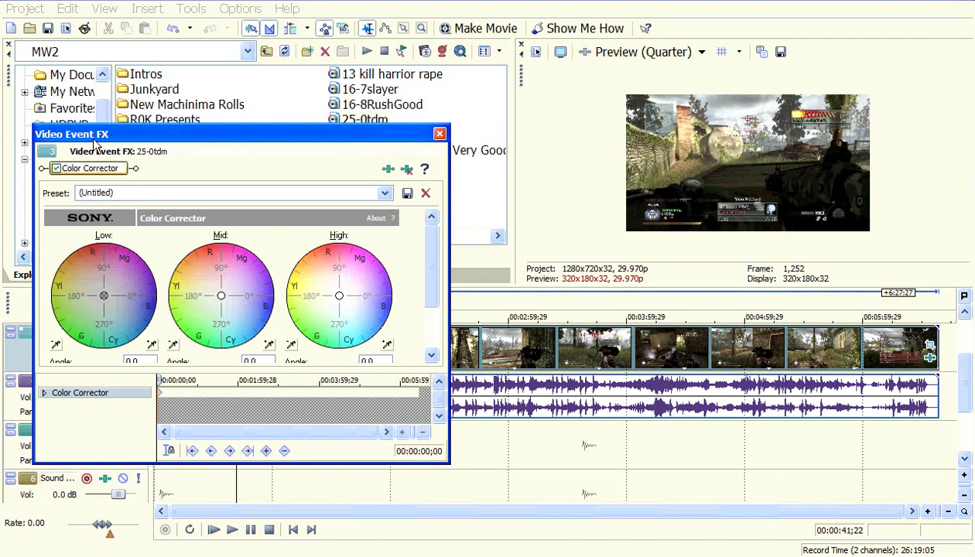
Apply the Studio RGB to Computer RGB preset to the 25-0tdm clip's Color Corrector and compare the picture with the effect off and on.
left_click(384, 192)
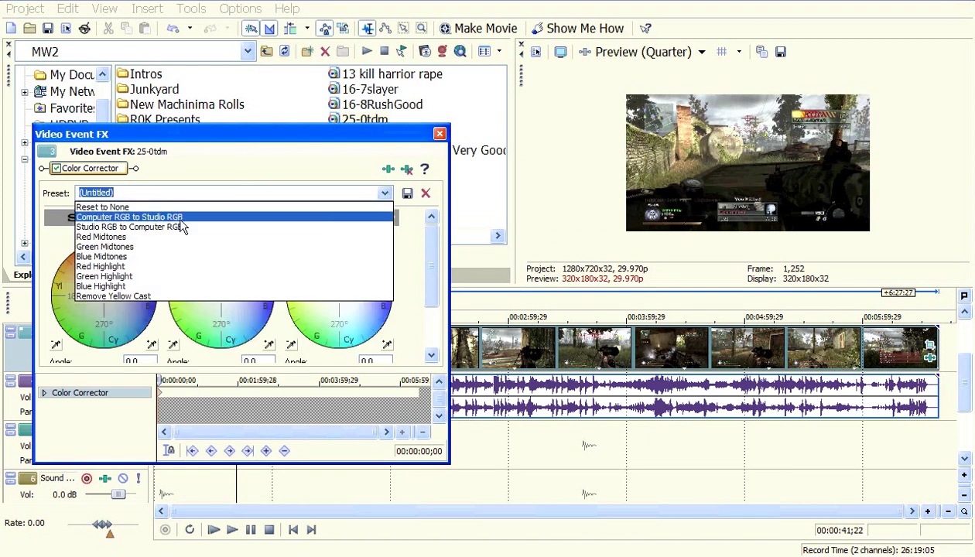
left_click(144, 227)
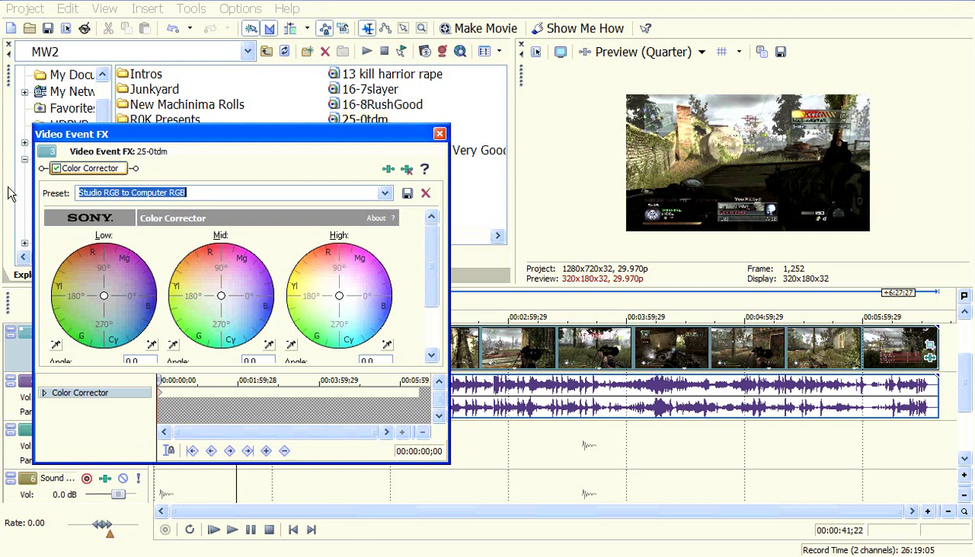
left_click(56, 169)
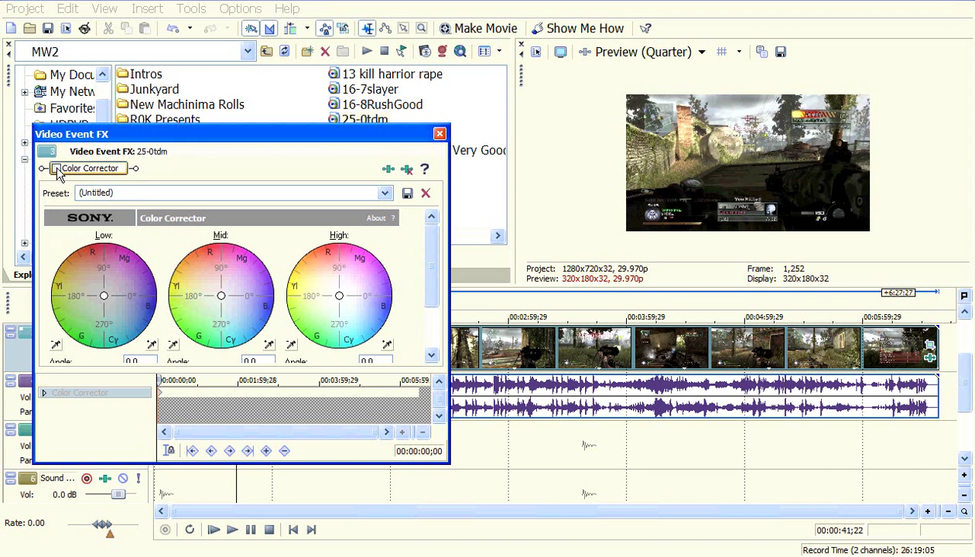
left_click(56, 169)
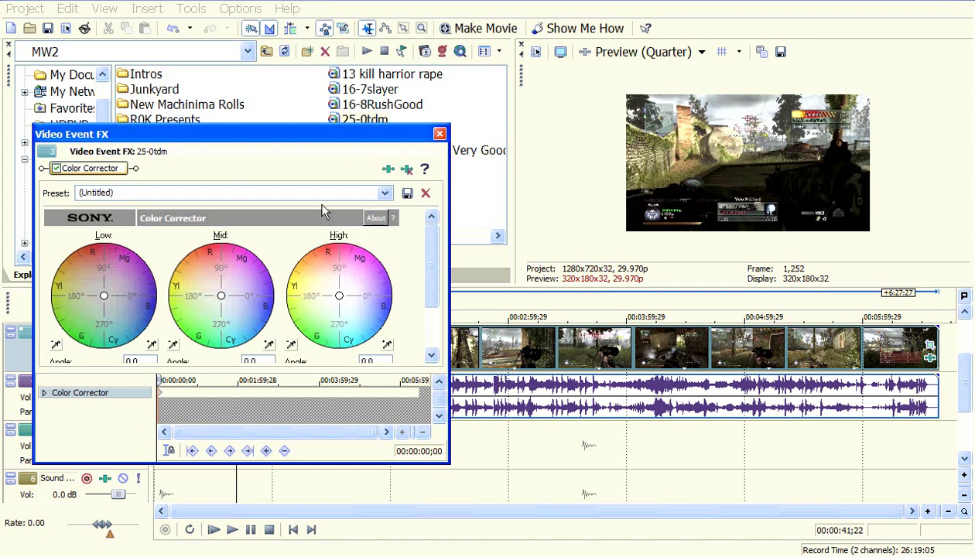
left_click(439, 136)
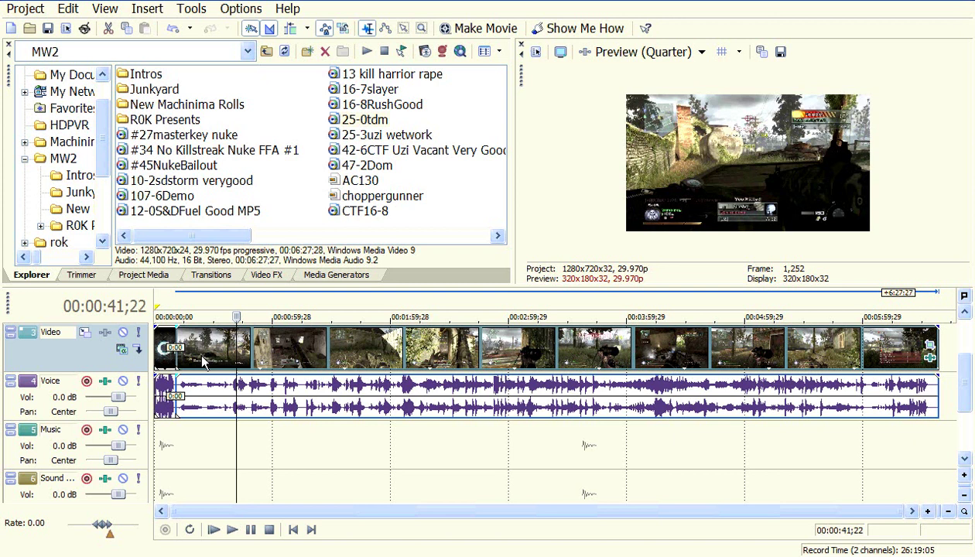
Disable resampling in the properties of the 25-0tdm clip on the Video track.
right_click(803, 356)
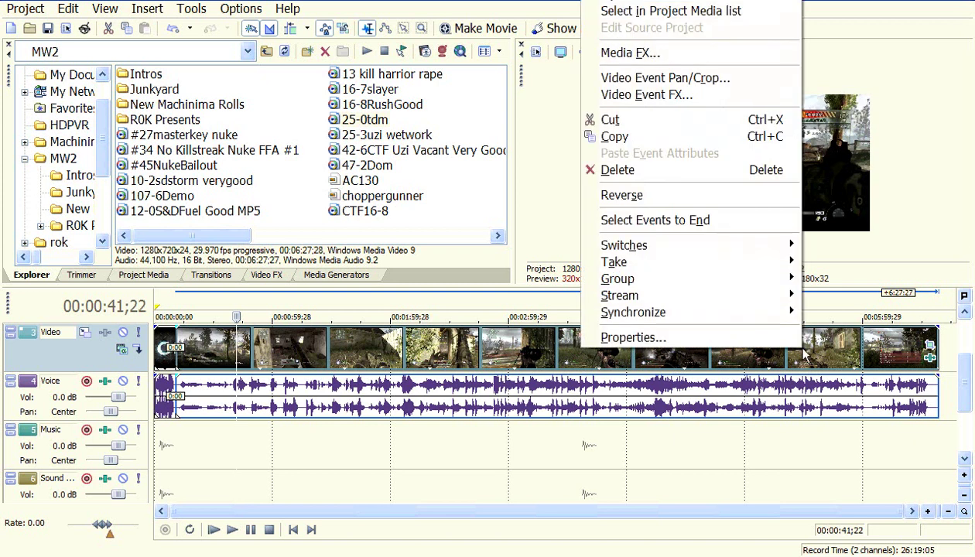
left_click(844, 399)
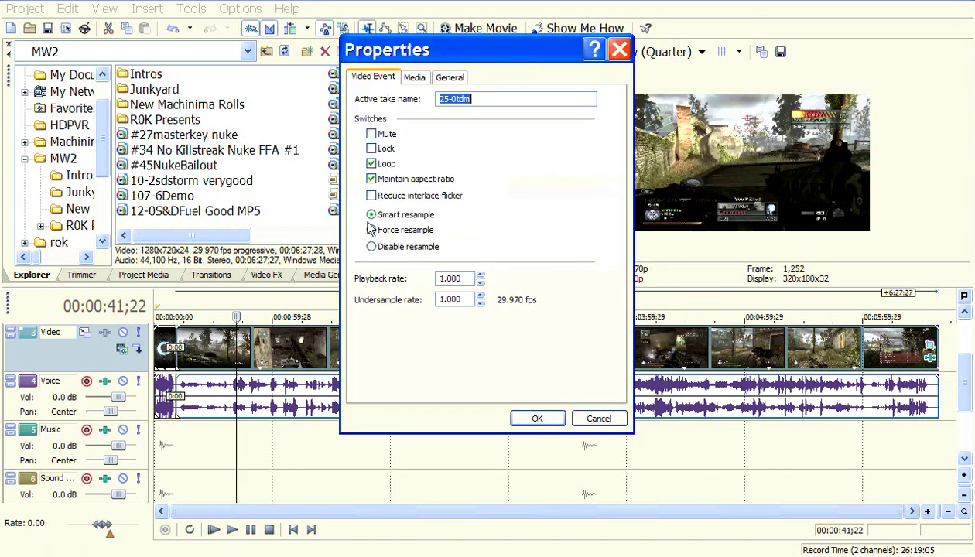
left_click(372, 247)
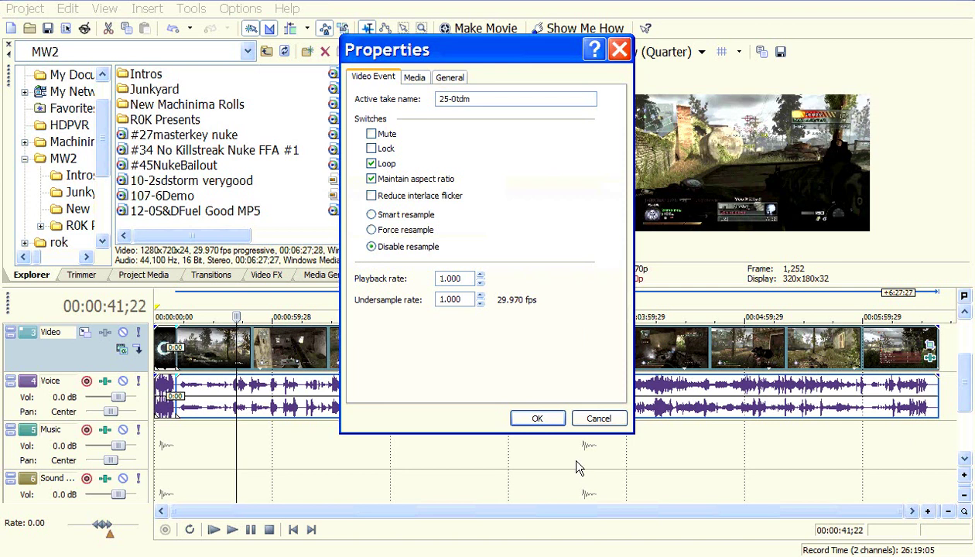
left_click(534, 418)
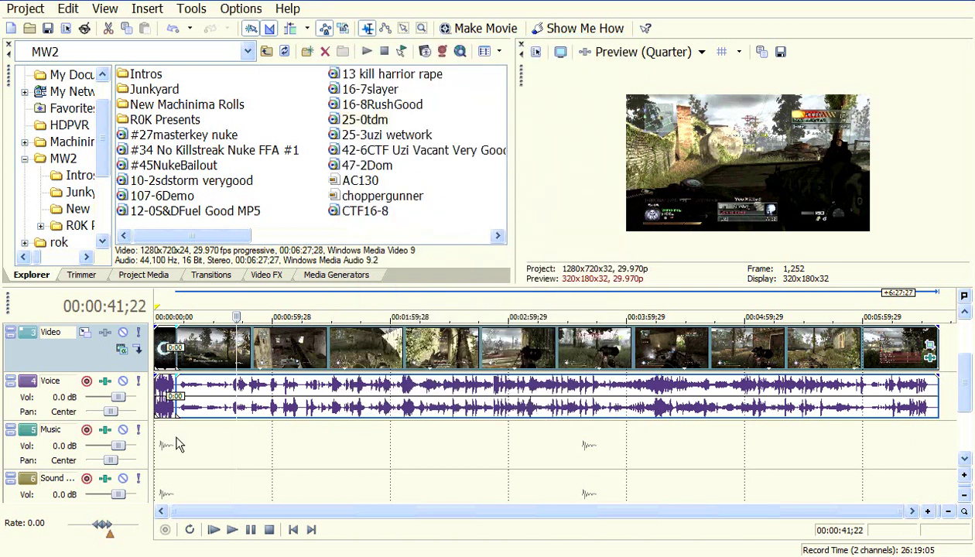
Move the intro's audio from the Voice track to the Sound Effects track and lower that track's volume to -5.4 dB.
left_click(176, 411)
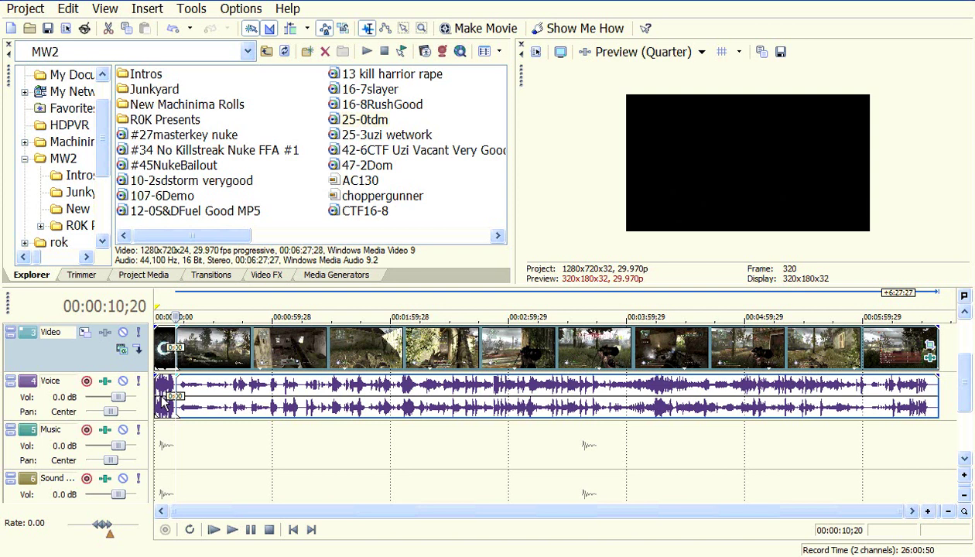
left_click(163, 404)
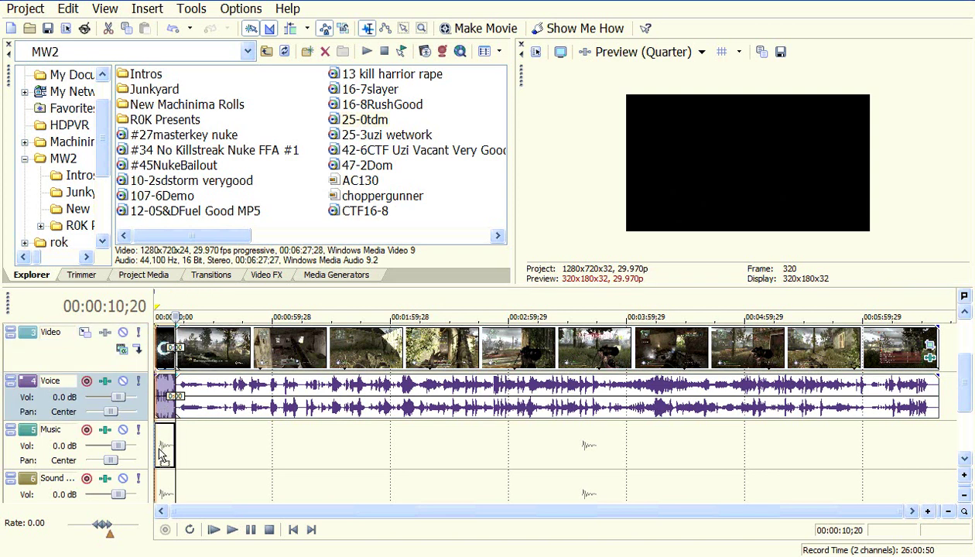
left_click(161, 483)
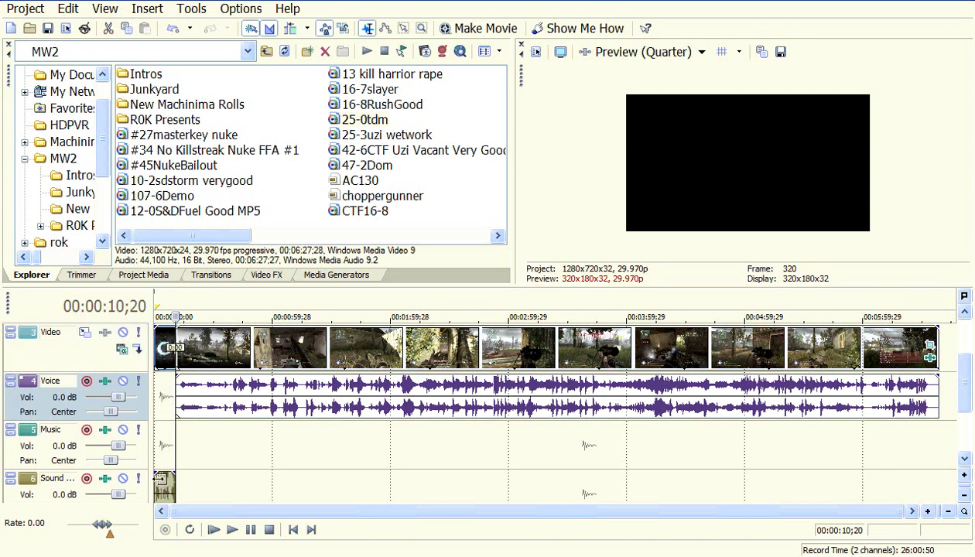
mouse_move(117, 495)
left_mouse_down()
mouse_move(104, 498)
mouse_move(114, 496)
left_mouse_up()
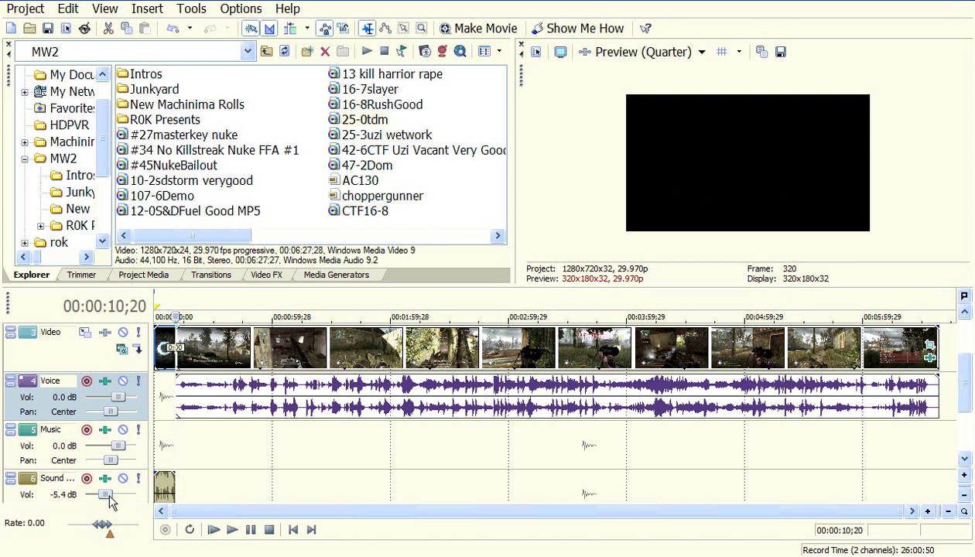
Record audio on the Music track from the gameplay's start at 00:00:10;20 to its end, with the Voice track lowered to -26.9 dB.
left_click(87, 430)
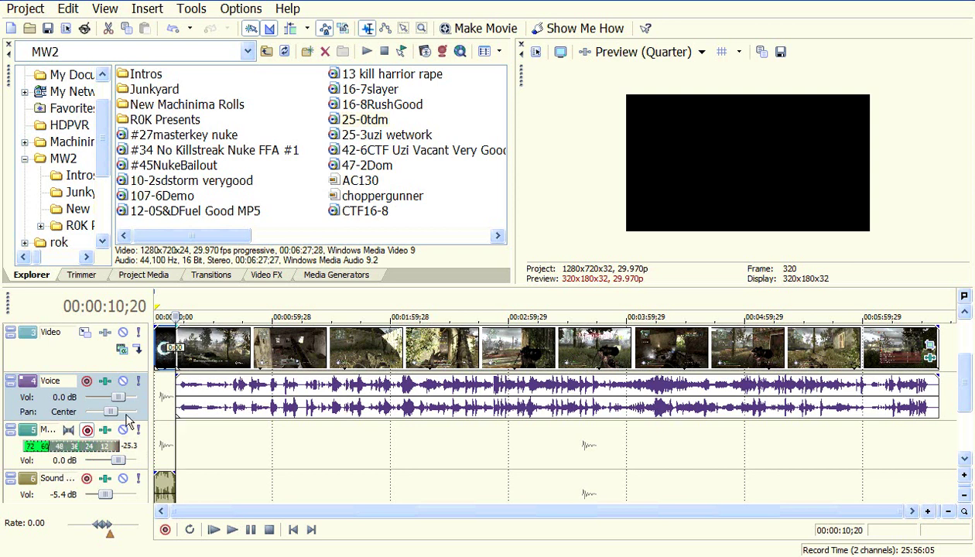
left_click_drag(117, 400, 95, 398)
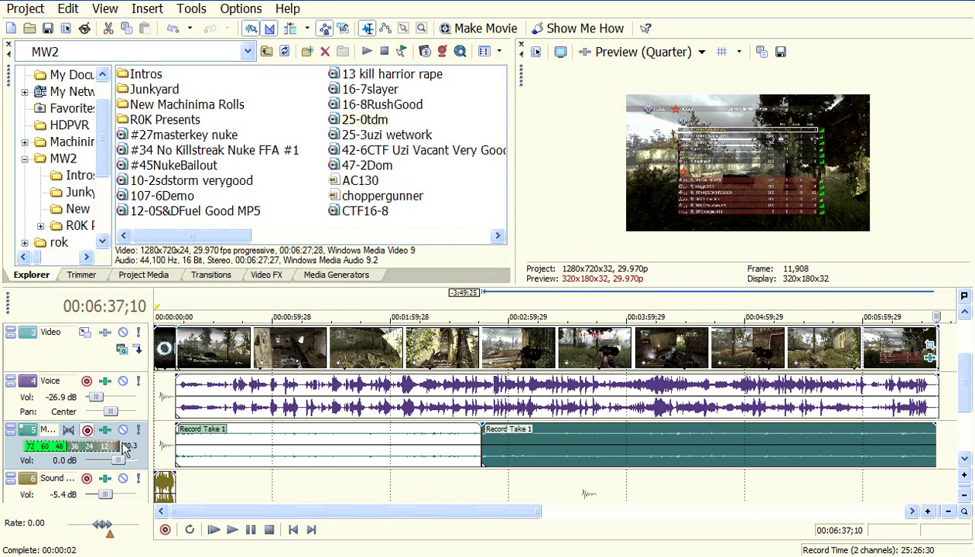
left_click(87, 431)
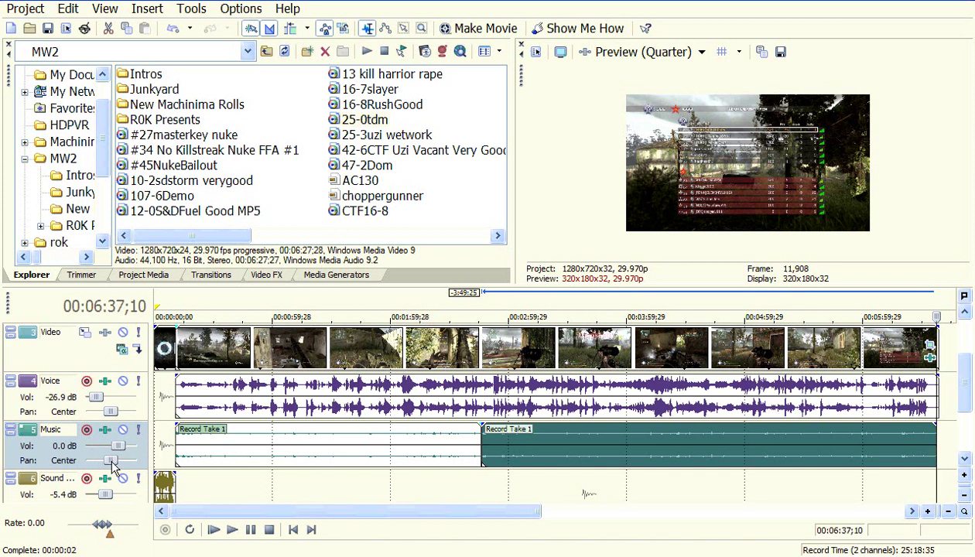
Raise the Music track's volume to 4.1 dB and return the playhead to the project's start.
left_click_drag(117, 447, 129, 447)
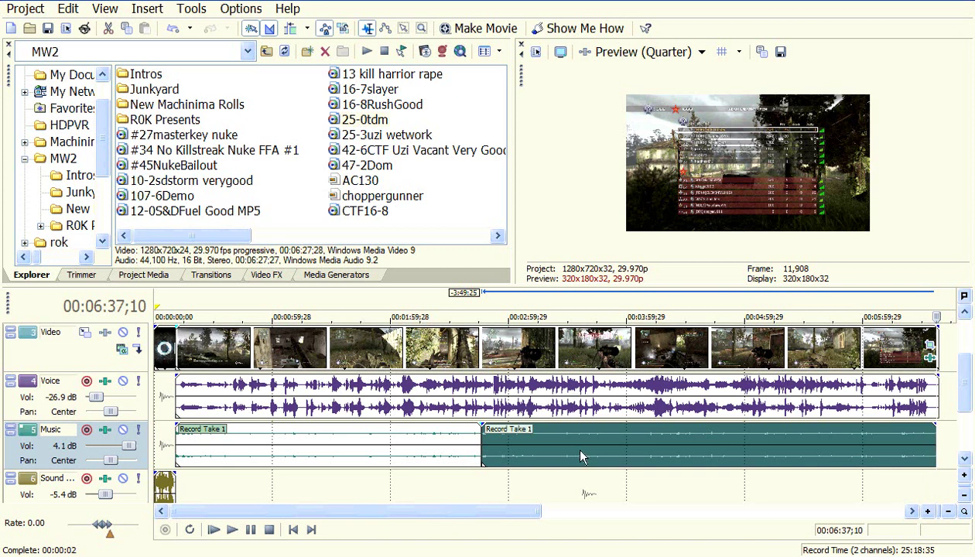
left_click(294, 531)
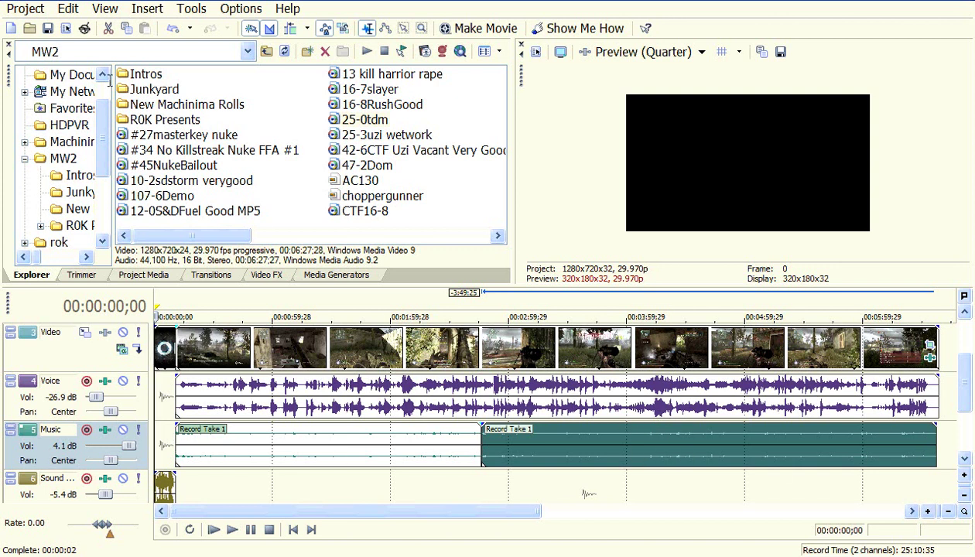
Set up a Flawless TDM render in the Renders folder as Windows Media Video V11 with the 6 Mbps HD 720-30p Video template.
left_click(21, 11)
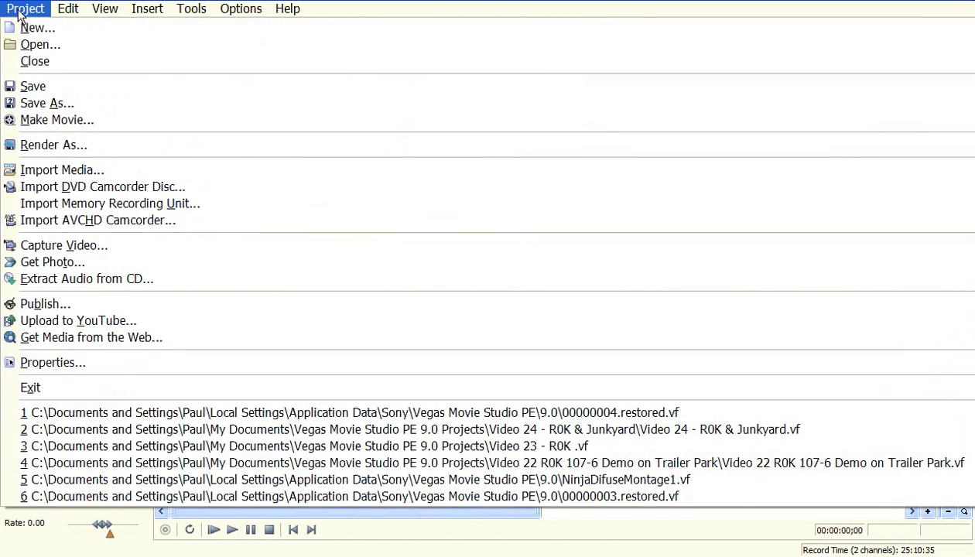
left_click(52, 145)
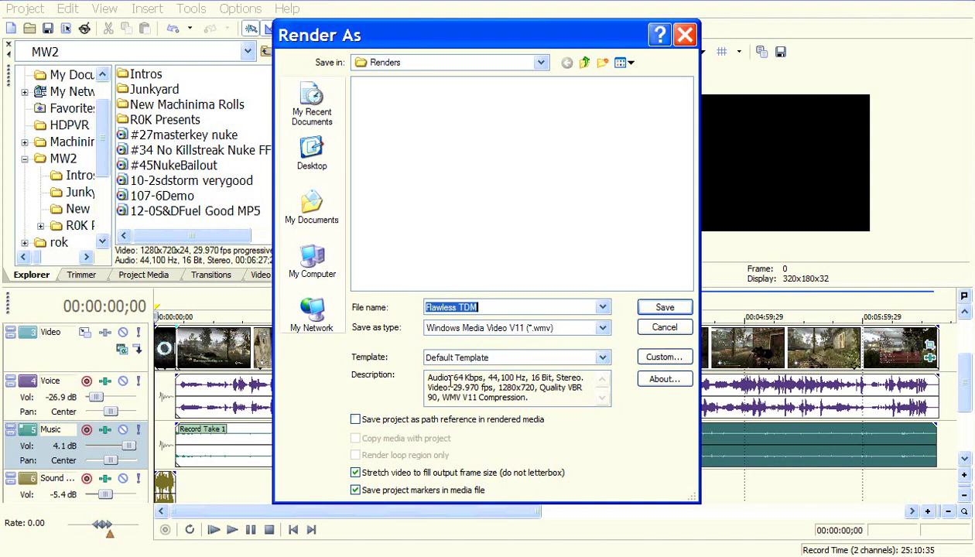
left_click(602, 329)
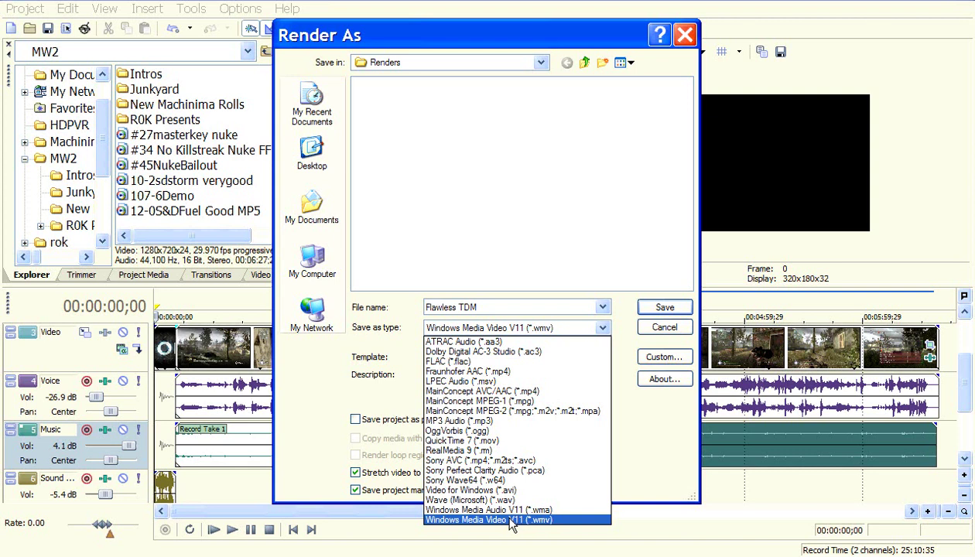
left_click(511, 521)
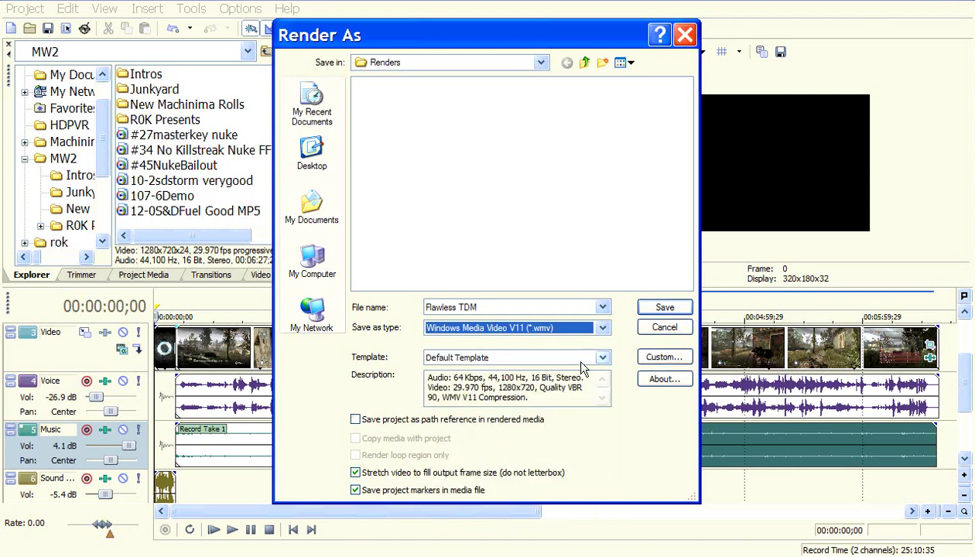
left_click(603, 359)
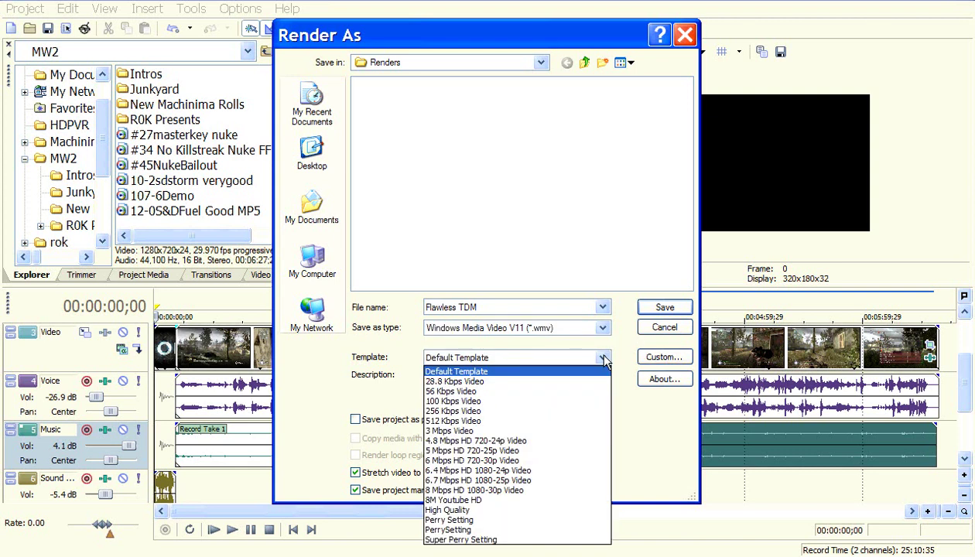
left_click(529, 461)
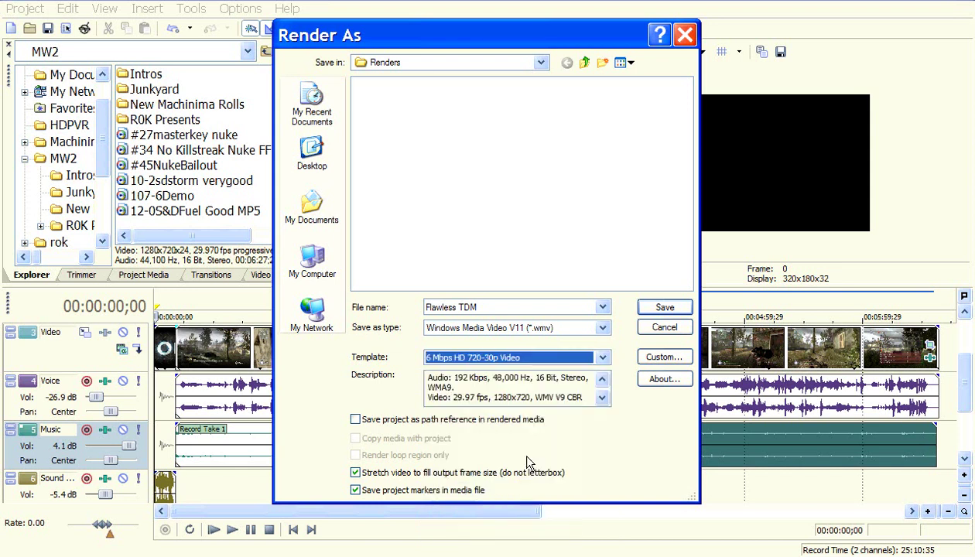
Customize the render template with video rendering quality Best and video smoothness 100.
left_click(664, 357)
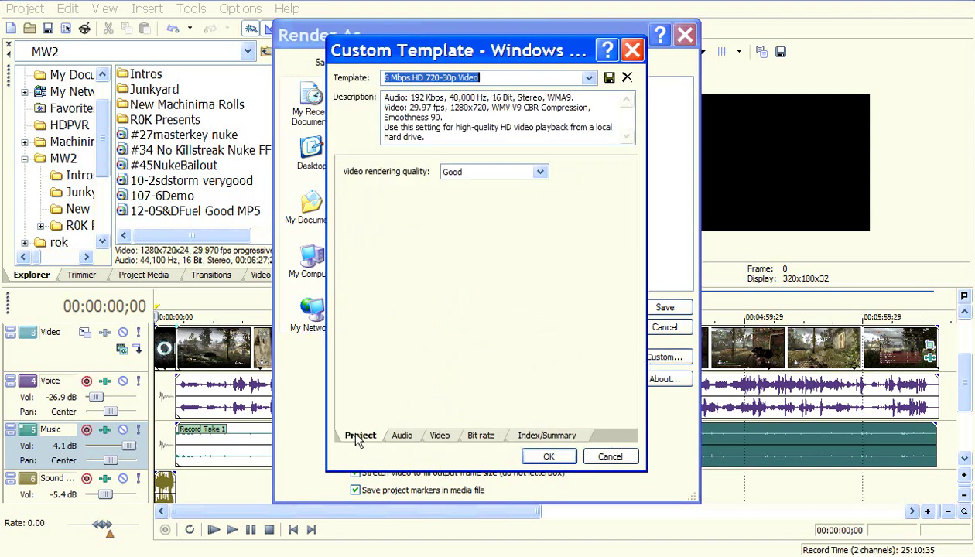
left_click(544, 177)
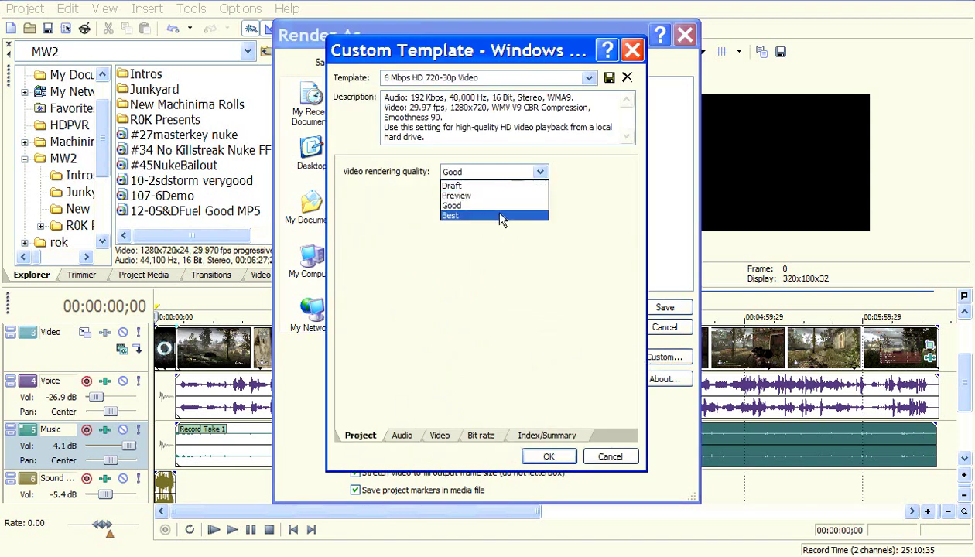
left_click(479, 217)
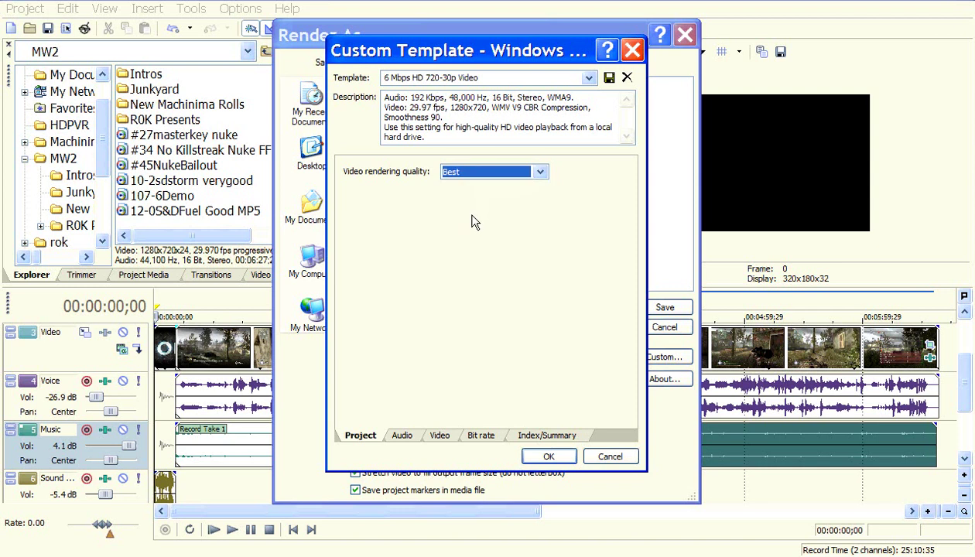
left_click(440, 435)
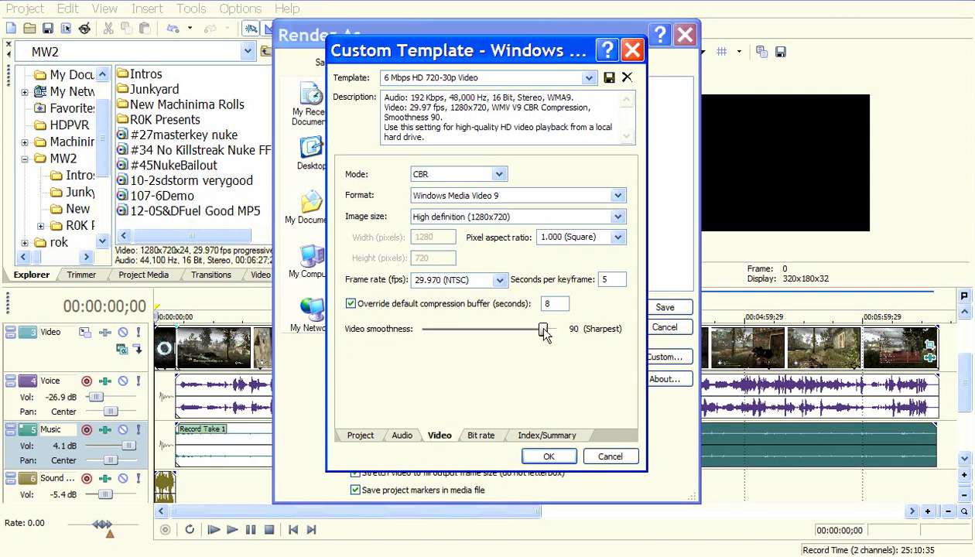
left_click_drag(544, 330, 560, 333)
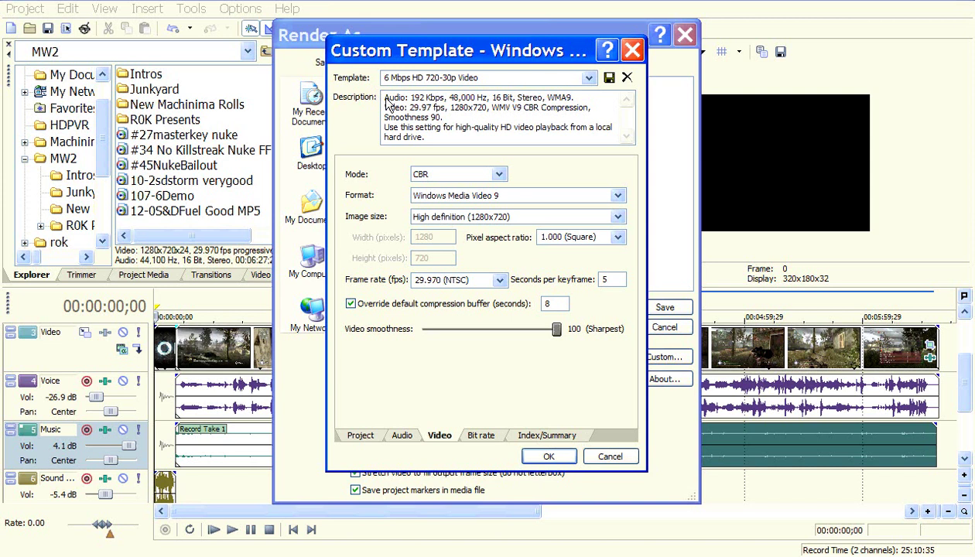
Set the custom template's Internet/LAN target bit rate to 8 M and accept the template settings.
left_click(480, 436)
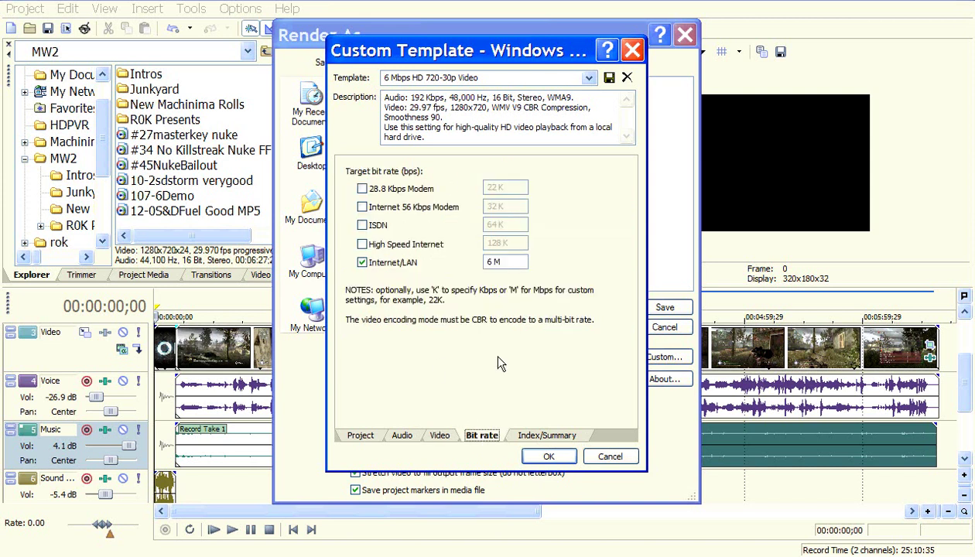
double_click(489, 262)
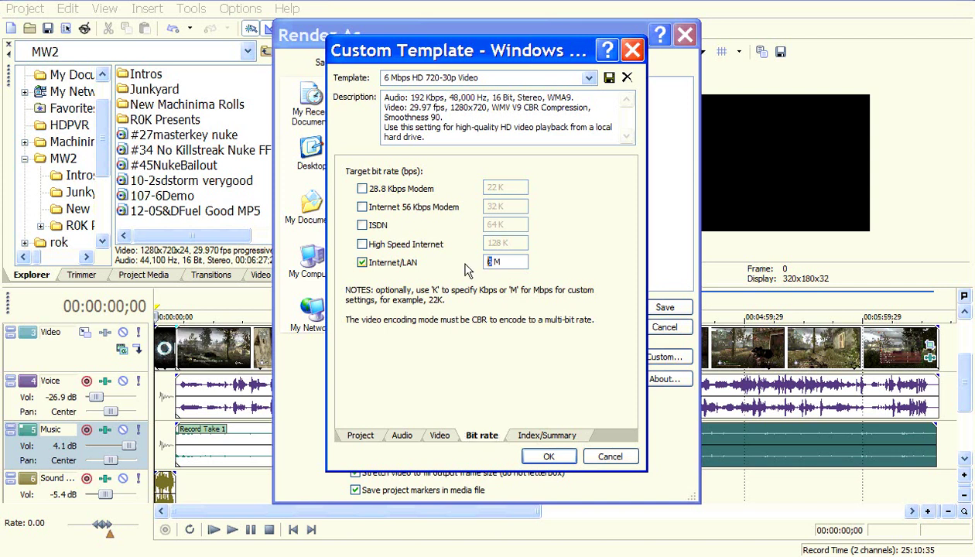
type("8")
left_click(548, 458)
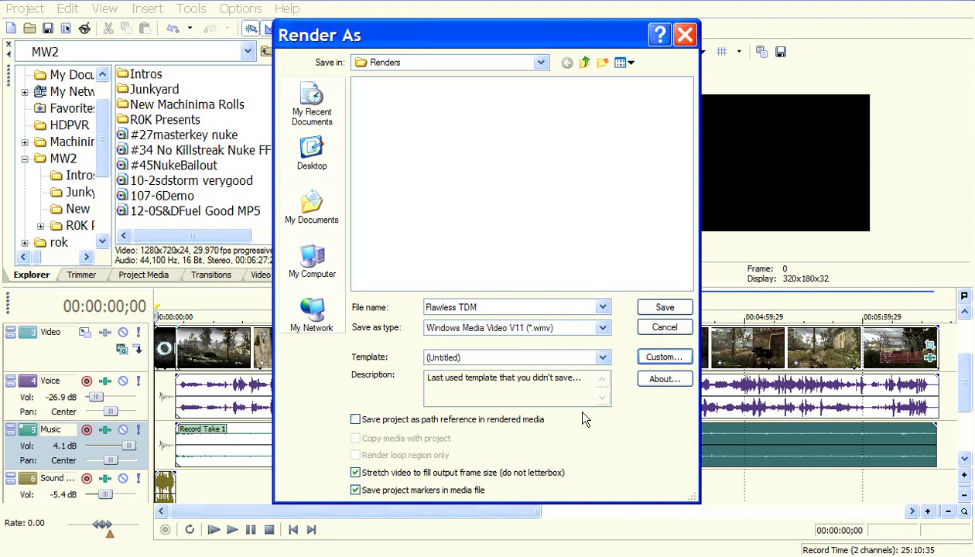
Check the list of available render templates and cancel the render.
left_click(603, 358)
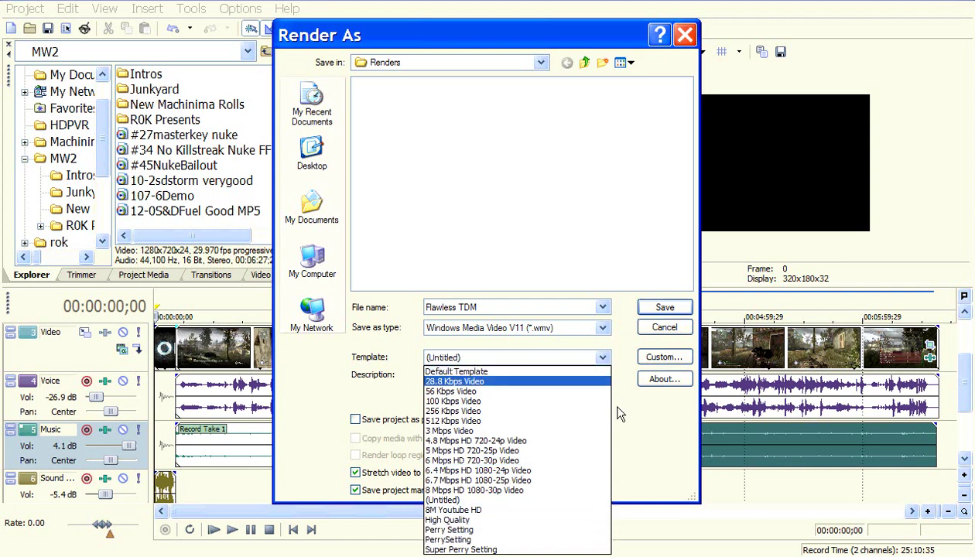
left_click(634, 468)
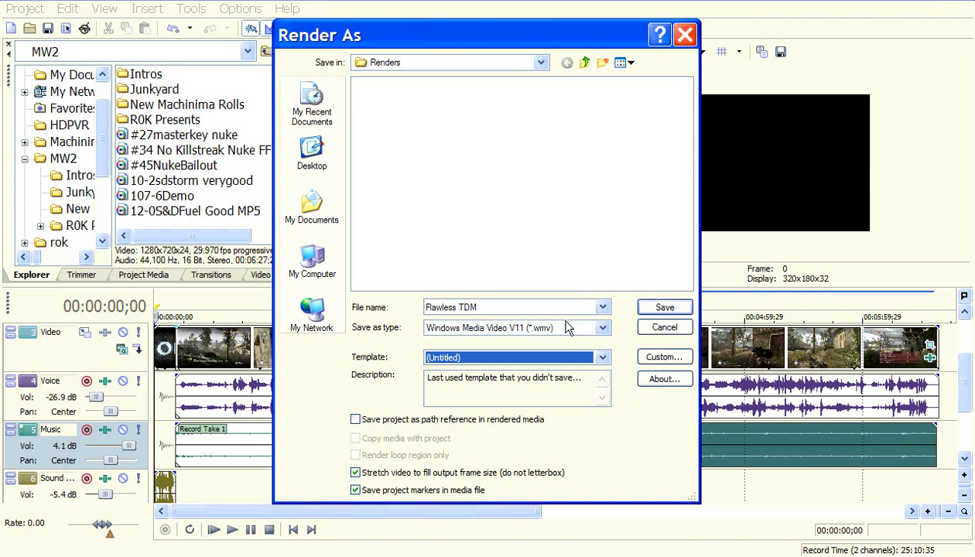
left_click(663, 328)
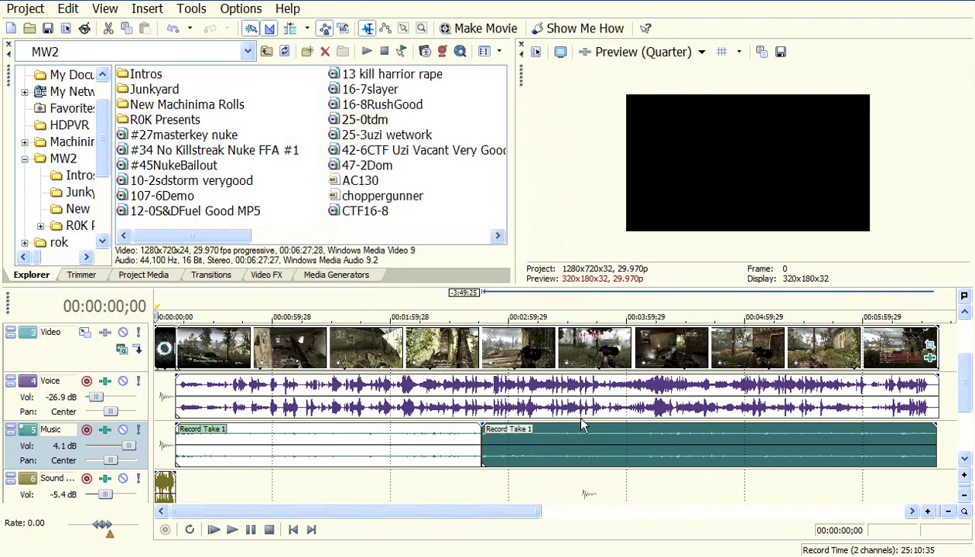